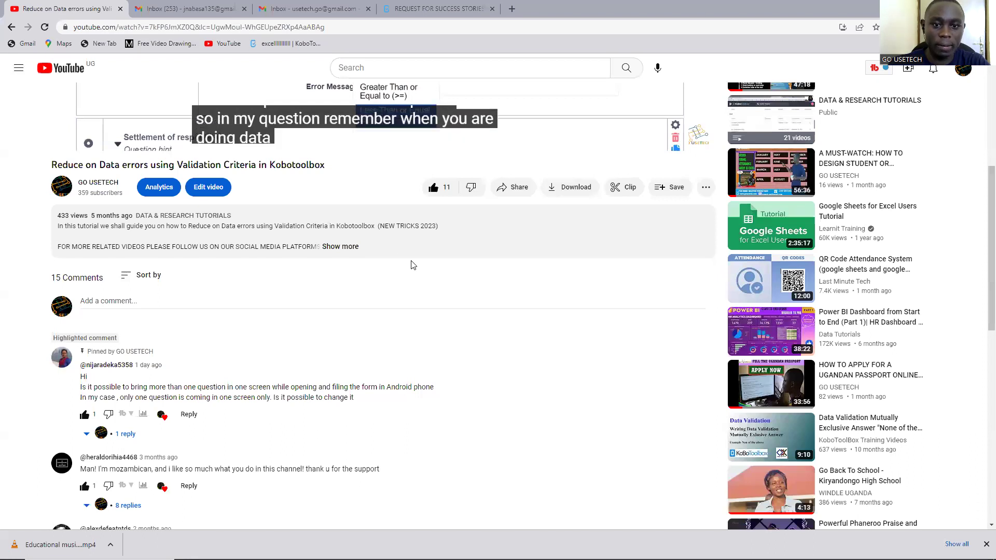
Scroll to the pinned comment asking about several questions on one screen and highlight it
scroll(362, 351, down, 2)
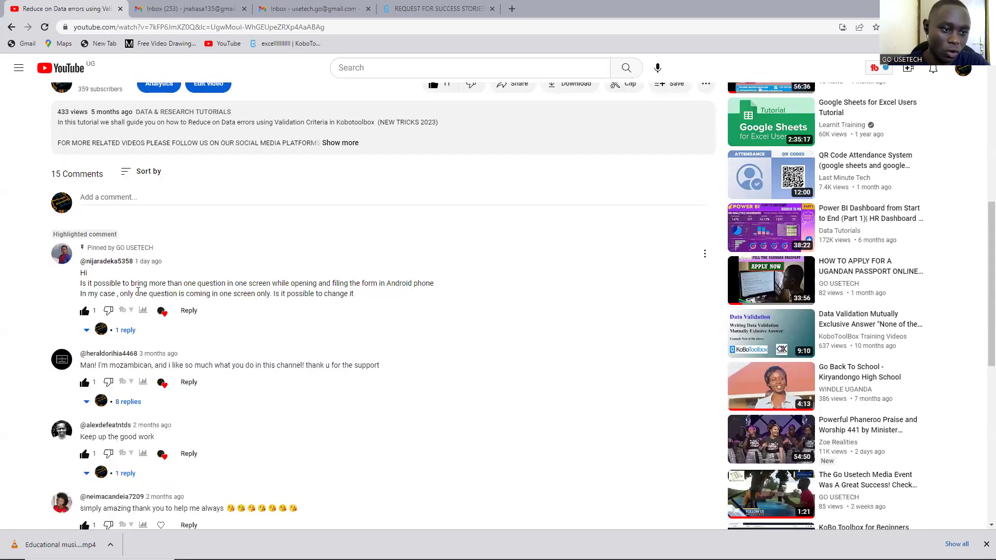
drag(65, 278, 420, 319)
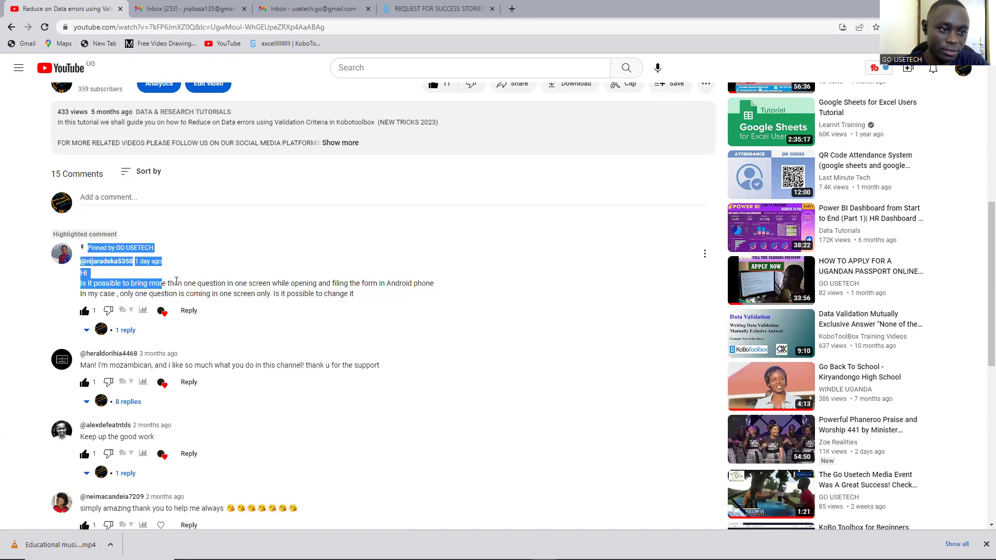
click(46, 296)
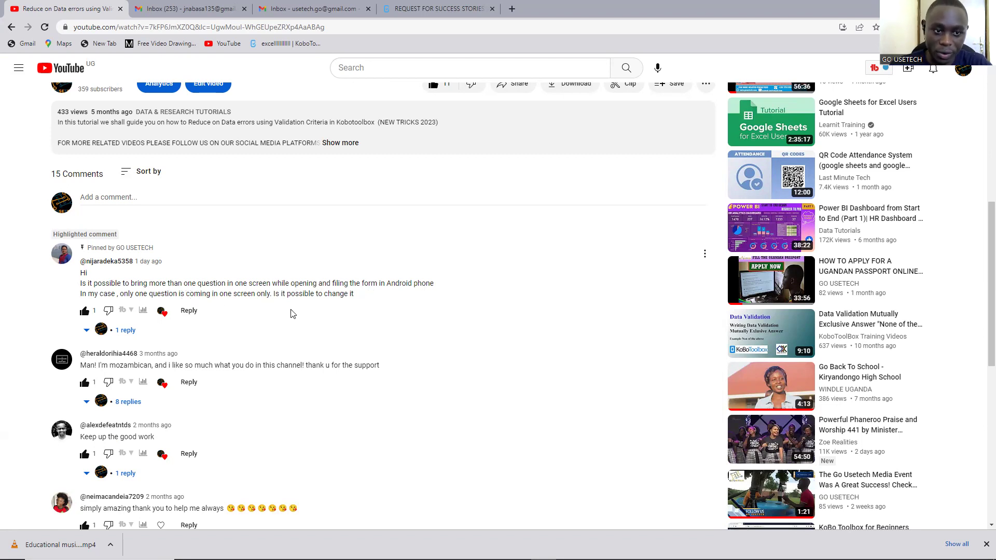
Expand the channel's reply to the pinned comment and reveal its full text
click(124, 331)
scroll(169, 346, down, 2)
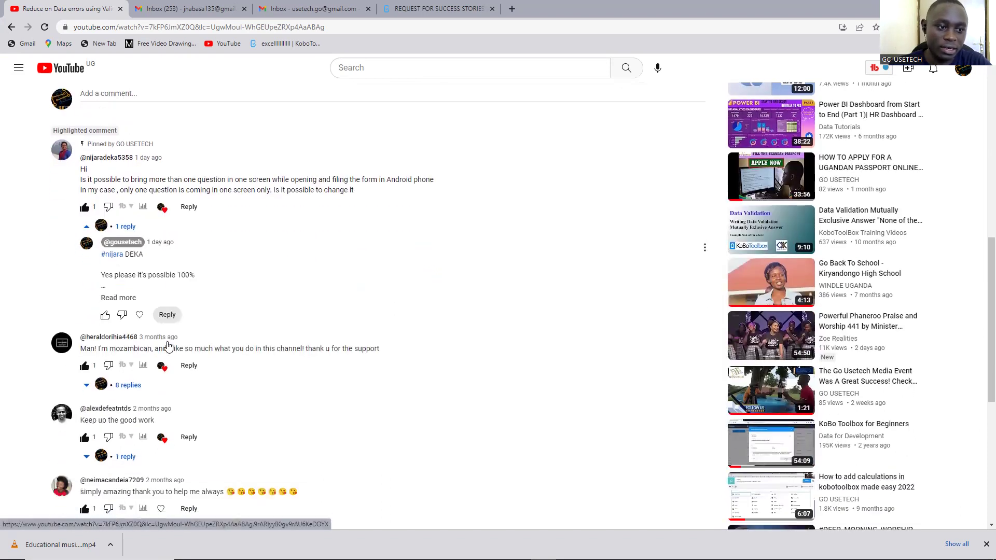
click(122, 298)
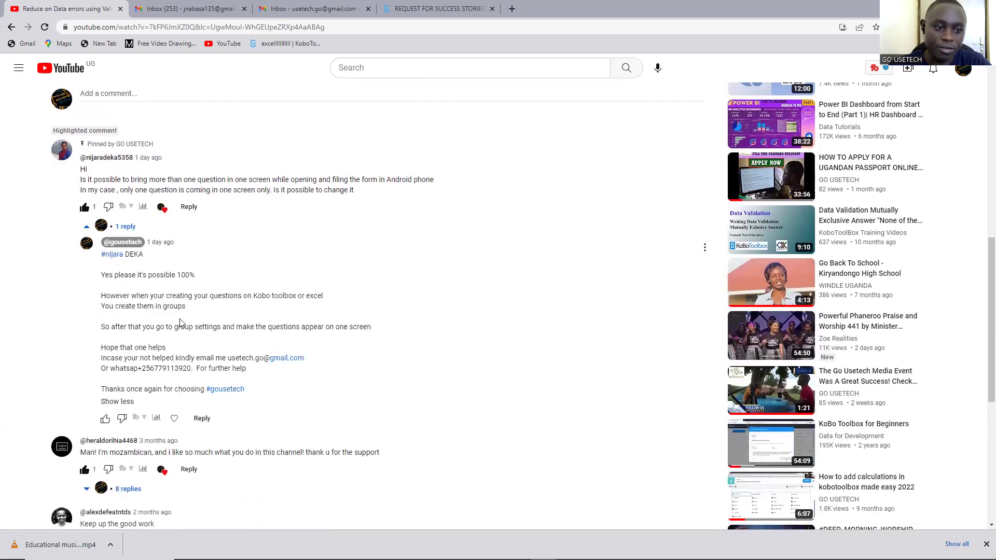
scroll(240, 327, up, 3)
scroll(240, 326, up, 4)
scroll(240, 327, up, 3)
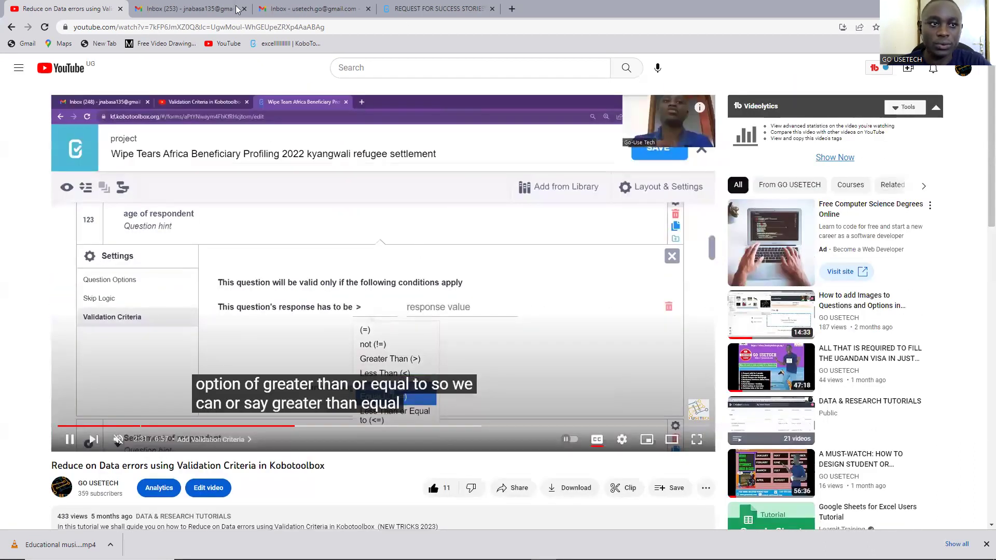
Switch to the REQUEST FOR SUCCESS STORIES editor and scroll through its questions
click(438, 9)
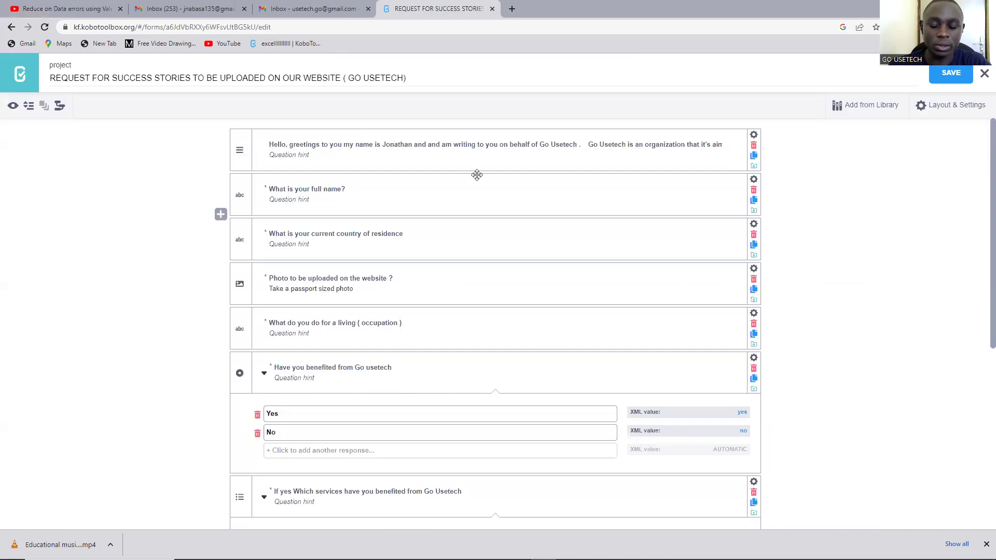
ctrl+scroll(476, 175, up, 1)
ctrl+scroll(477, 176, up, 3)
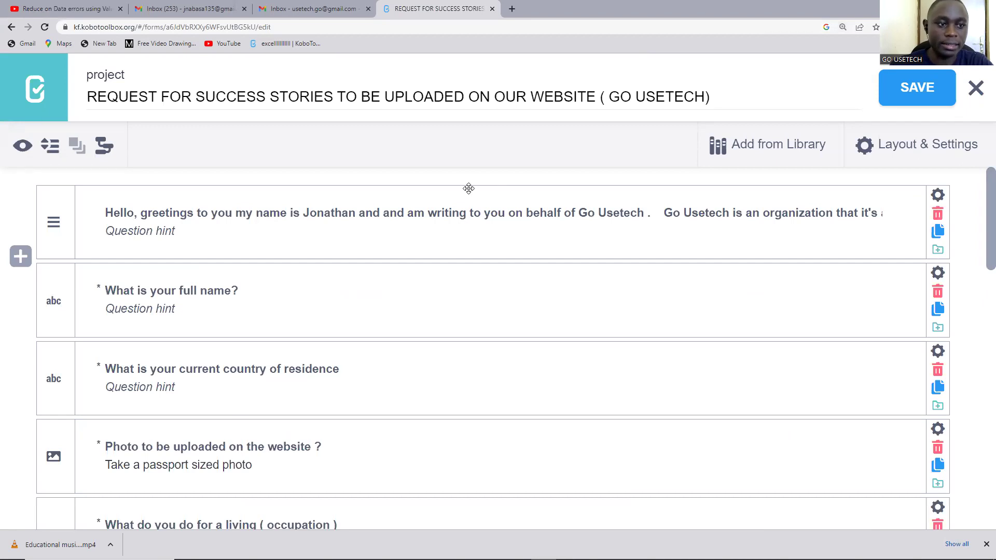
ctrl+scroll(468, 188, up, 1)
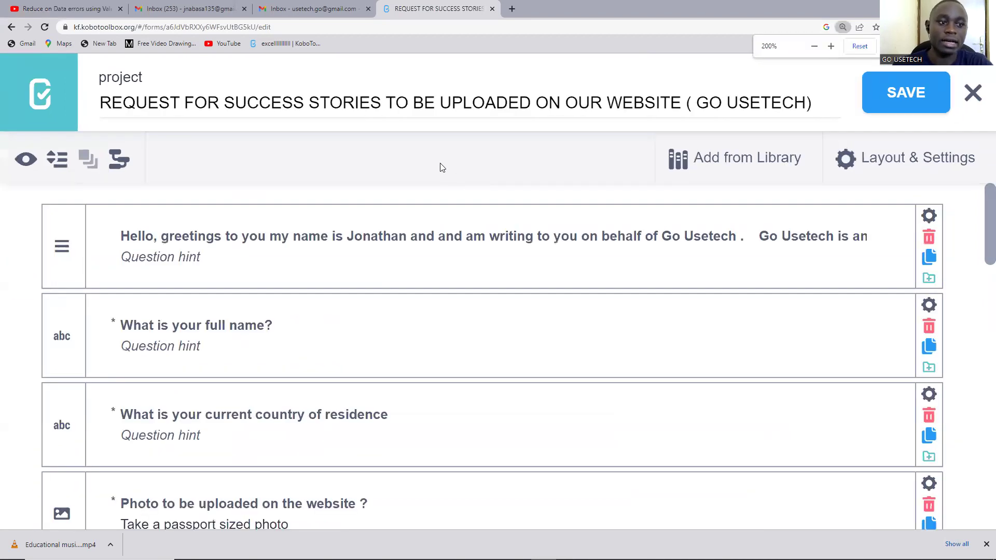
scroll(404, 251, down, 3)
scroll(398, 254, down, 2)
scroll(398, 253, down, 3)
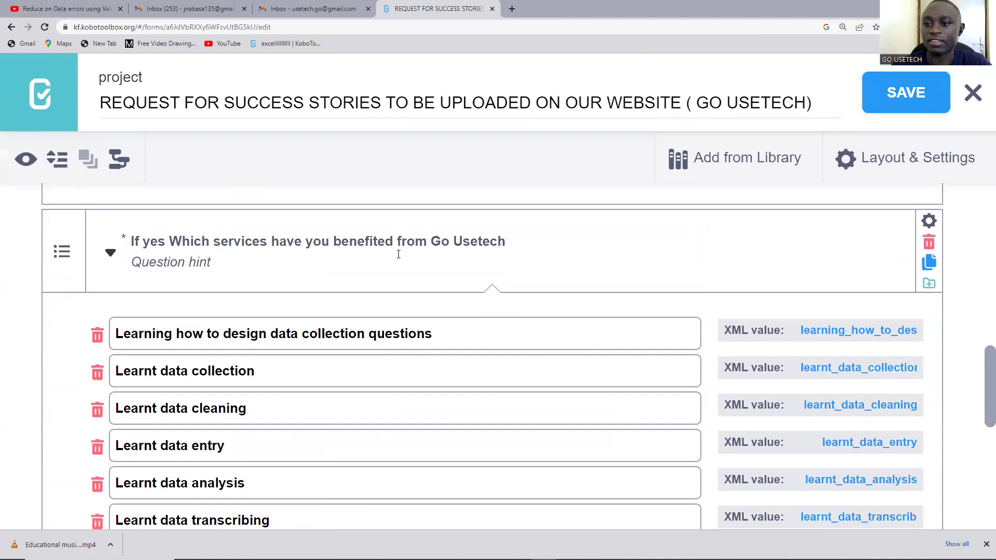
scroll(399, 254, down, 3)
scroll(398, 254, down, 2)
scroll(398, 249, up, 5)
scroll(400, 224, up, 5)
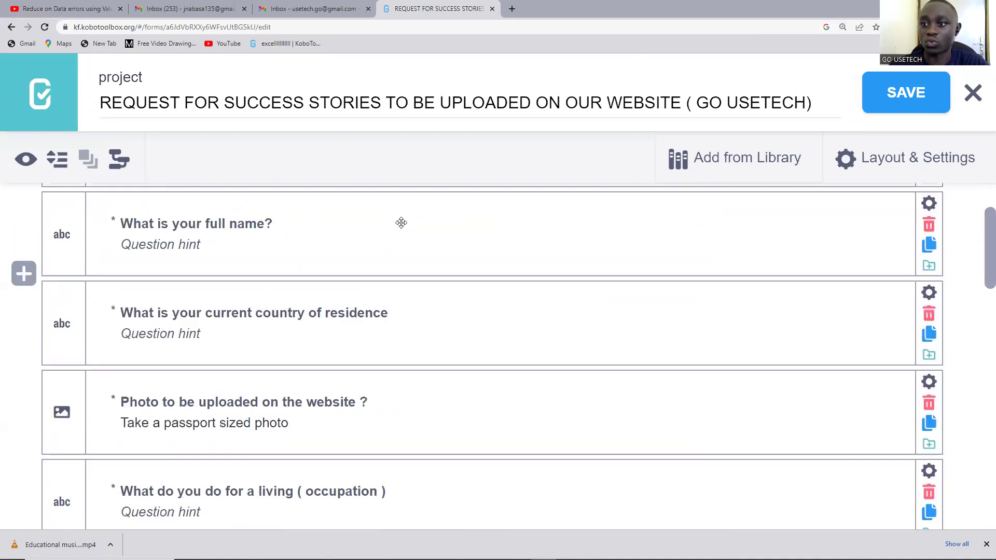
scroll(410, 207, up, 2)
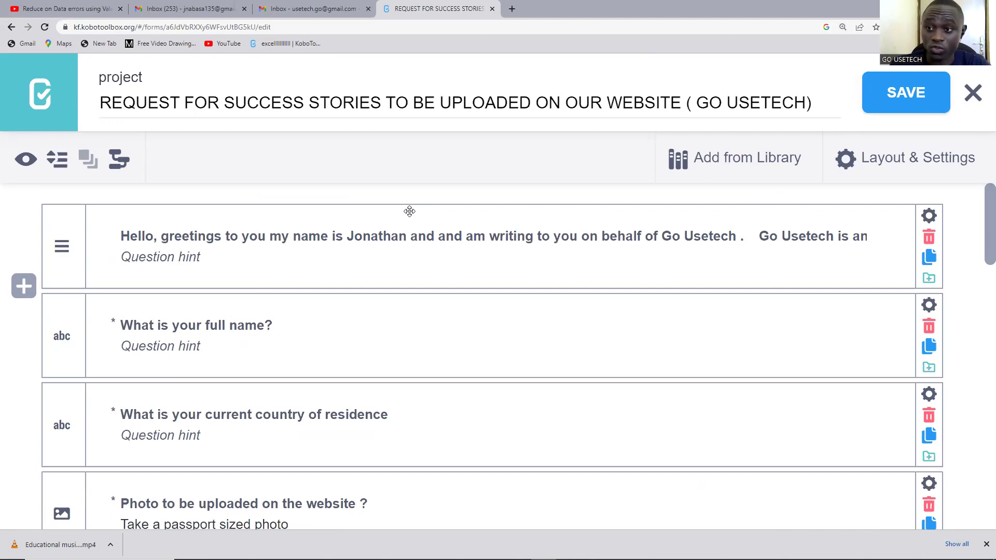
scroll(272, 245, down, 3)
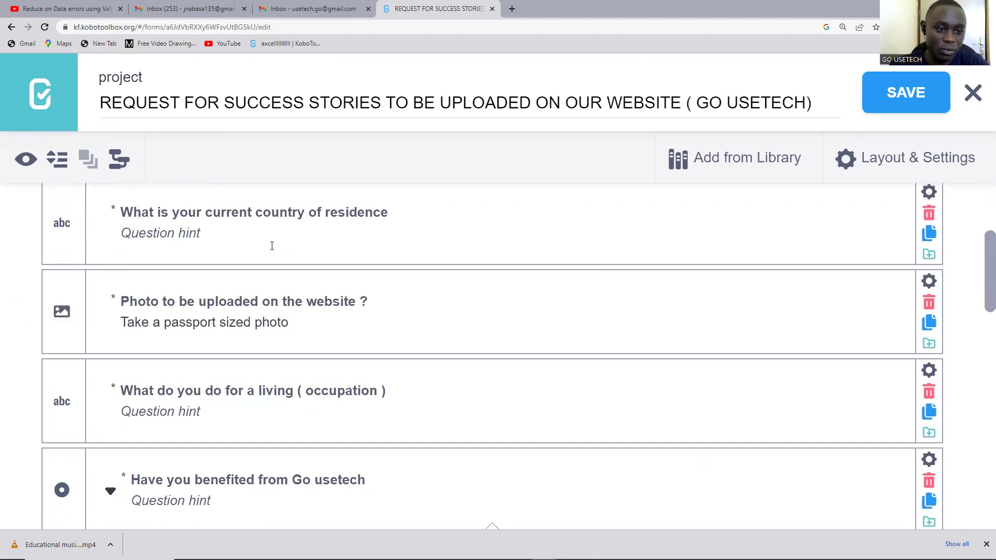
scroll(272, 246, up, 3)
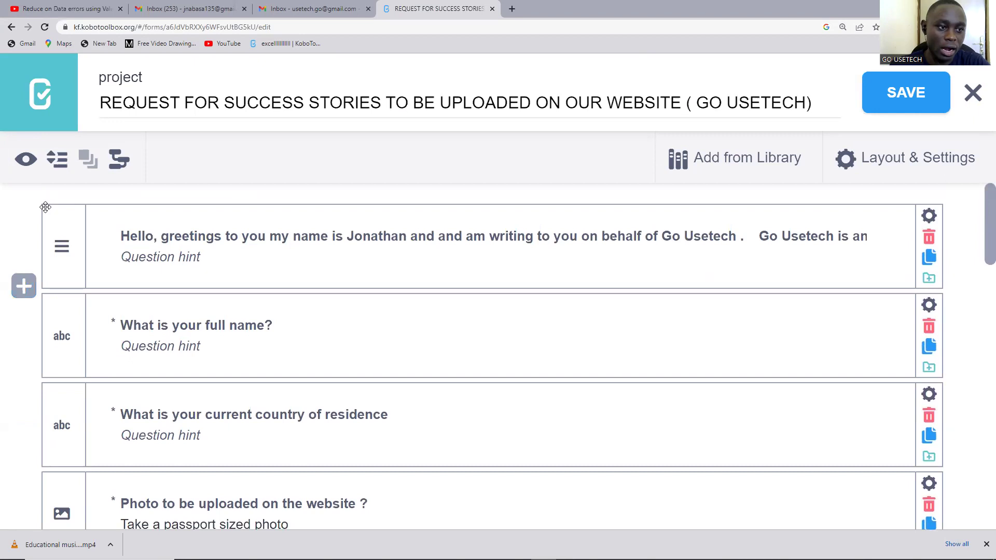
mouse_move(57, 159)
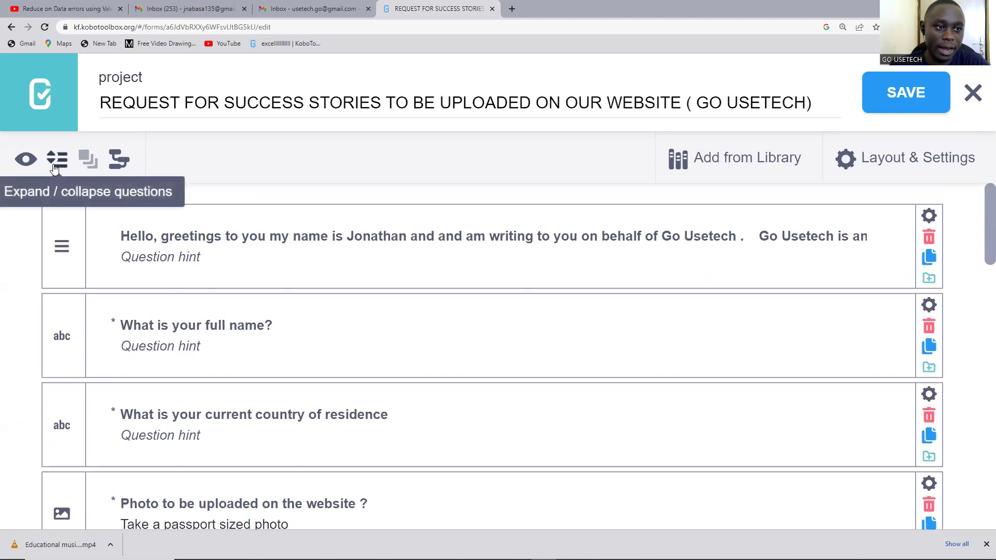
Wrap the opening greeting note in a new group
click(80, 211)
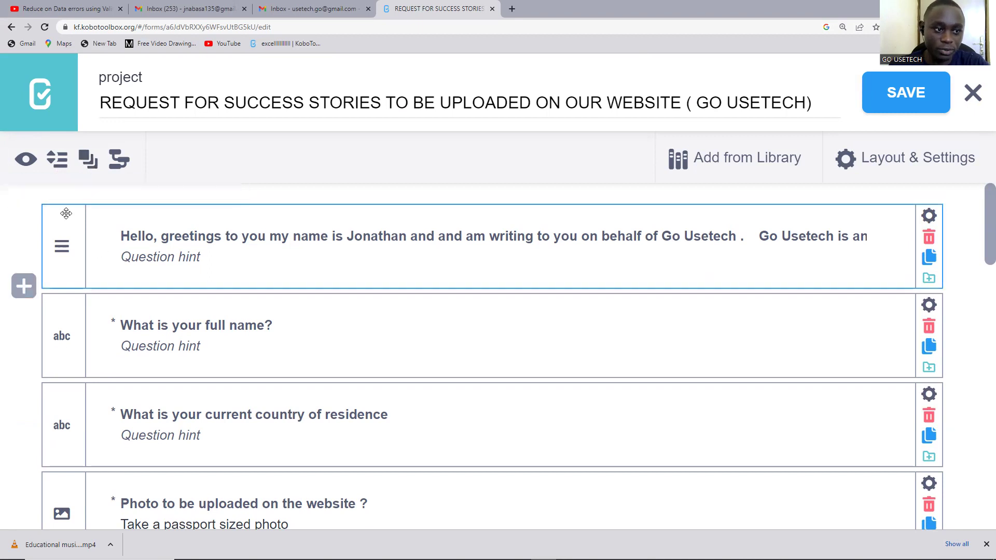
click(66, 223)
click(54, 229)
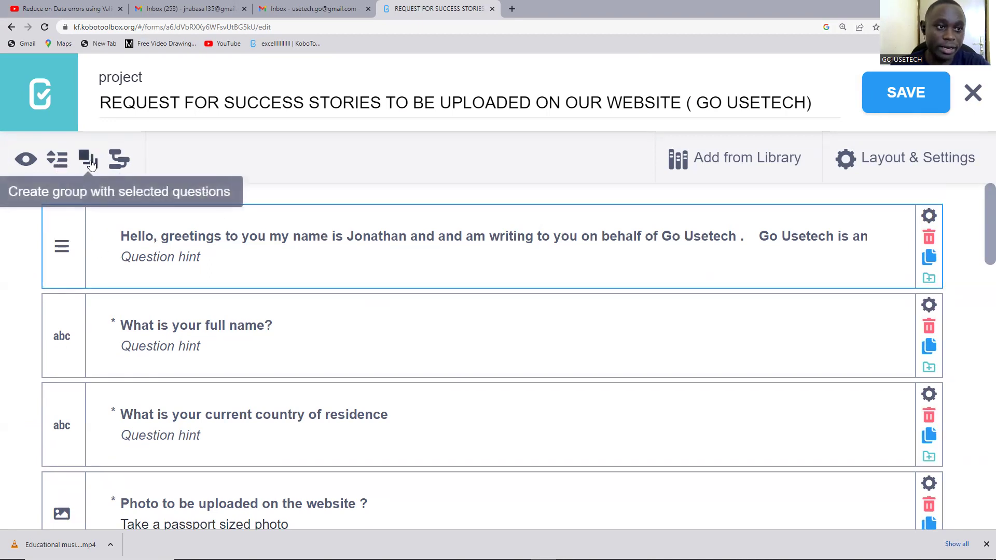
click(90, 159)
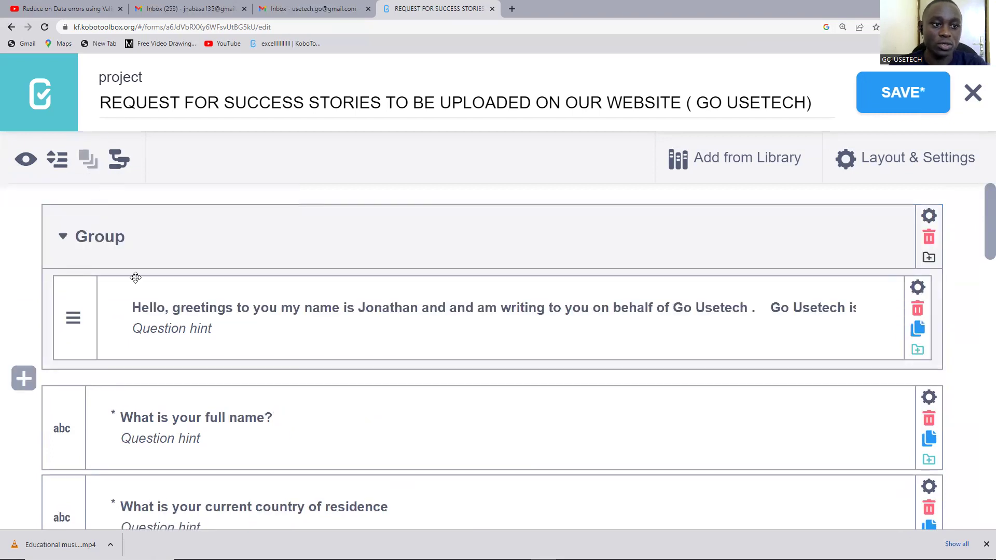
Rename the new group to 'Inttroduction'
click(129, 237)
drag(130, 236, 67, 237)
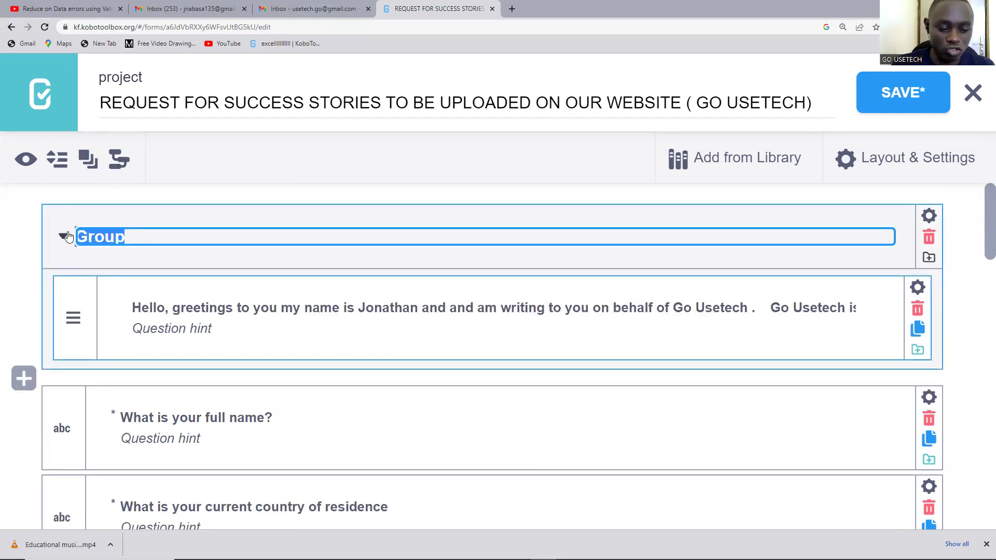
key(BackSpace)
text(rod)
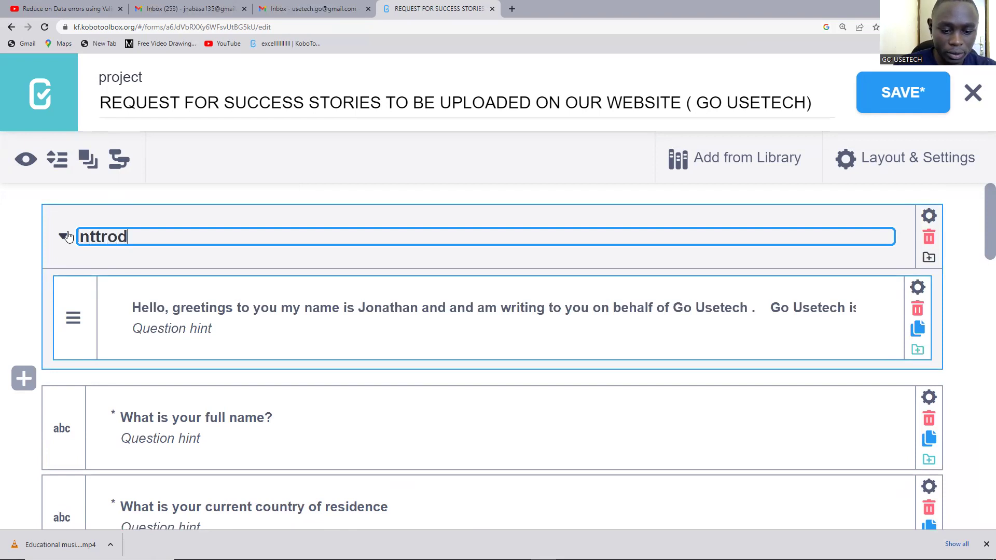
text(uction)
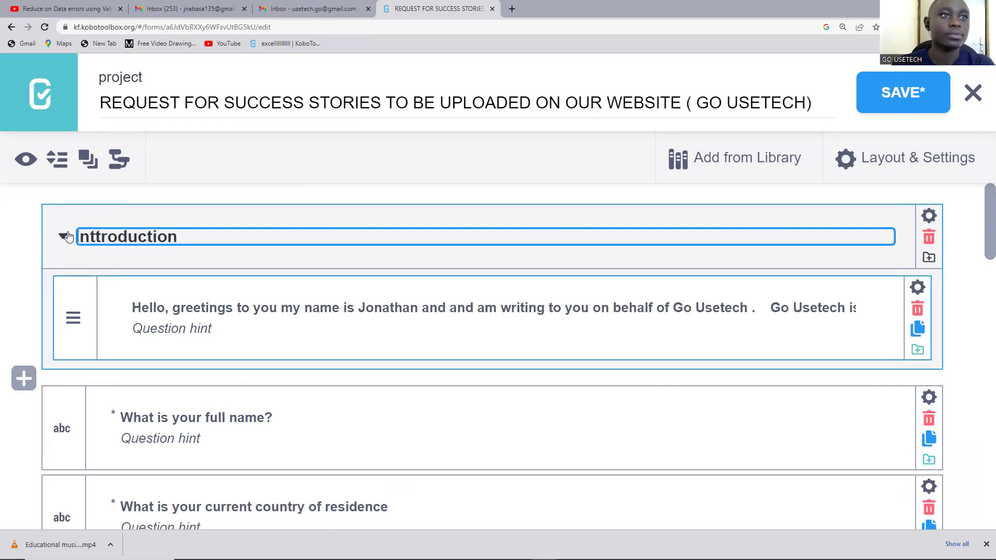
mouse_move(194, 344)
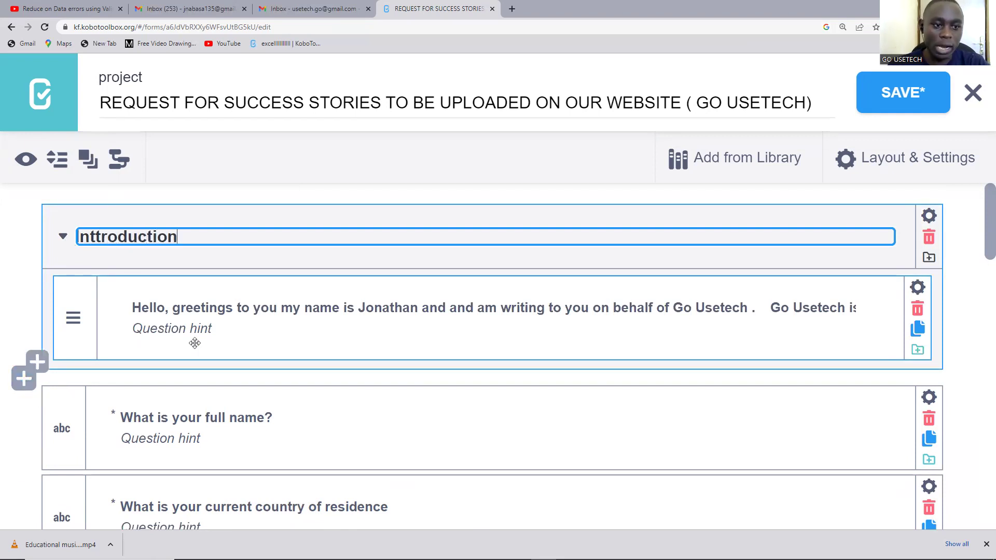
click(273, 320)
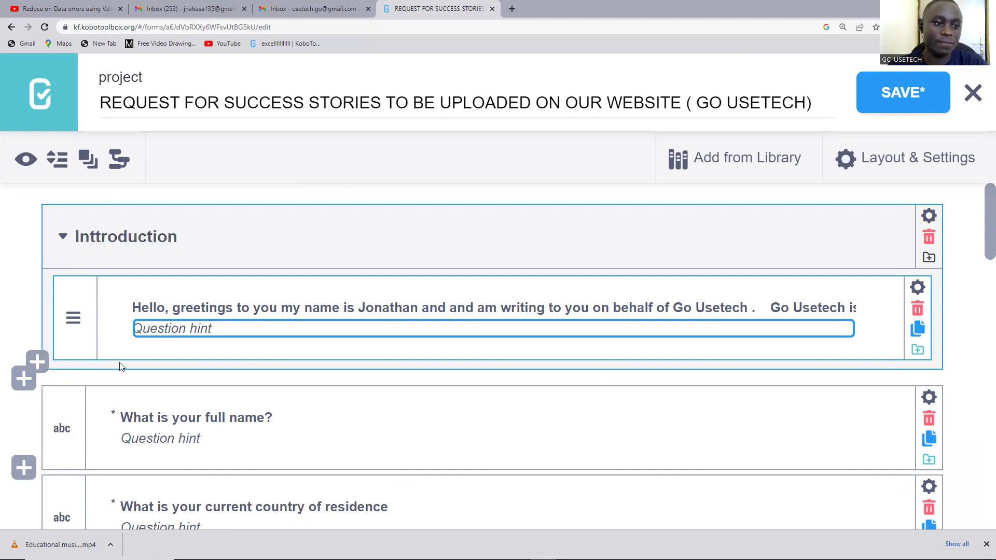
Position the full name question directly below the greeting note
scroll(78, 353, down, 1)
mouse_move(65, 346)
mouse_down()
mouse_move(71, 280)
mouse_move(68, 328)
mouse_up()
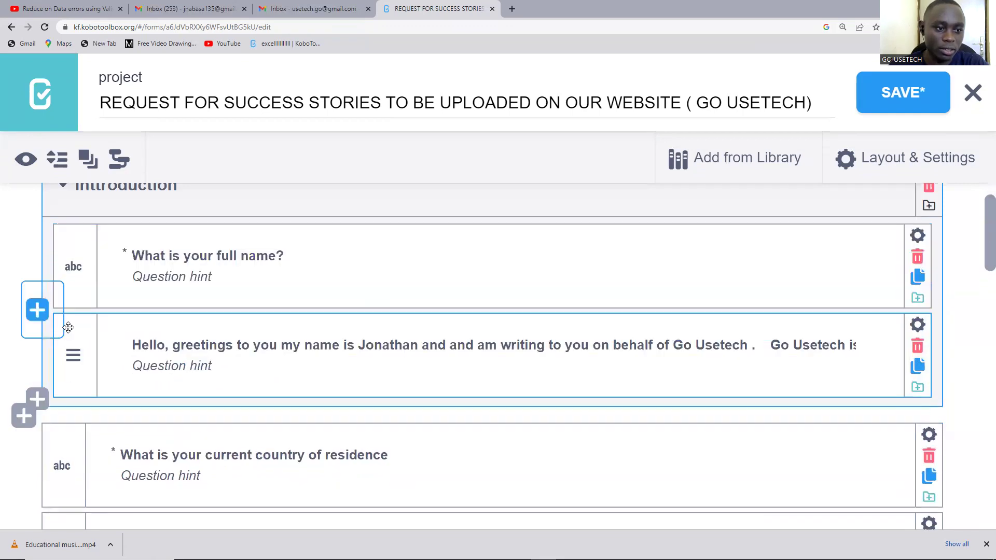
drag(87, 280, 89, 374)
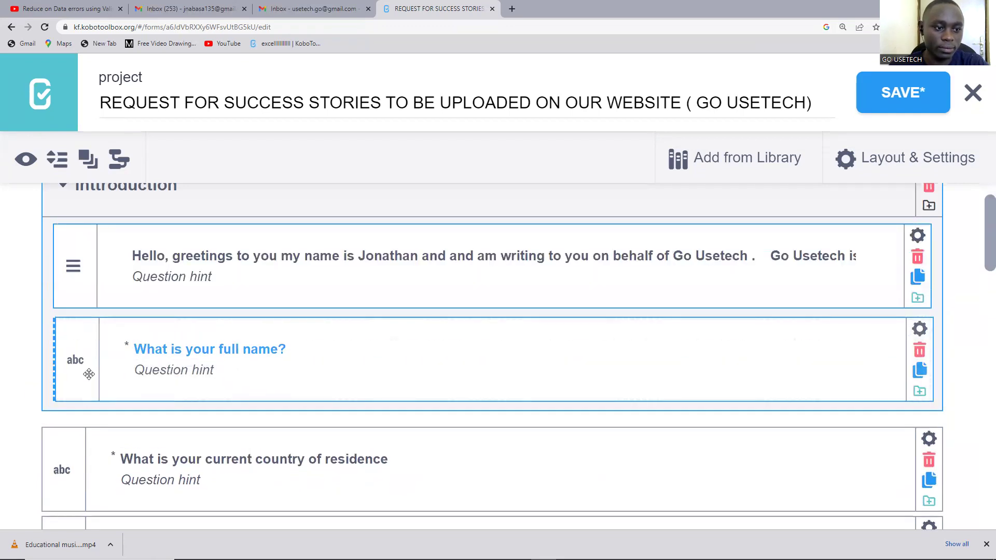
Drag the country of residence, photo and occupation questions into the group beneath it
scroll(109, 332, down, 2)
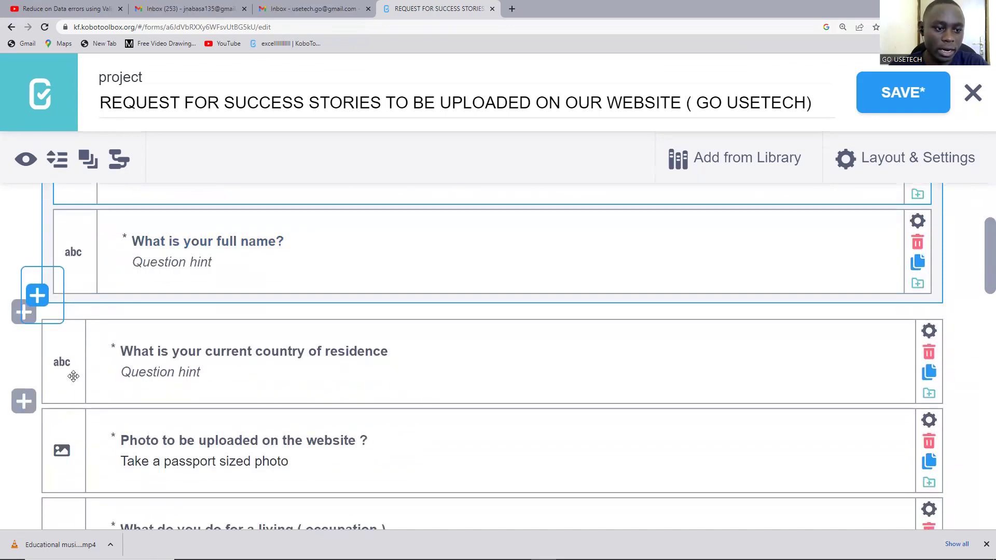
drag(71, 368, 83, 311)
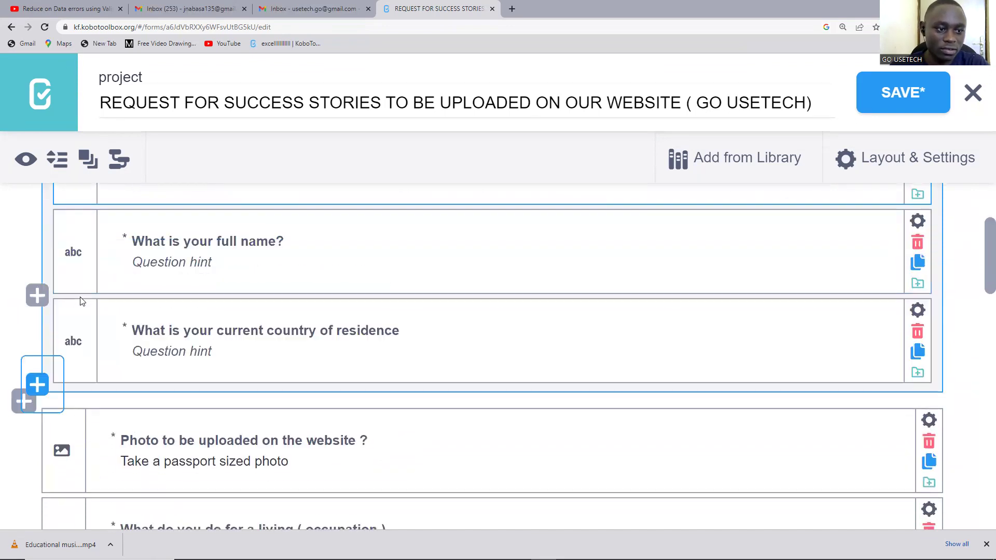
scroll(83, 311, down, 3)
drag(62, 317, 68, 226)
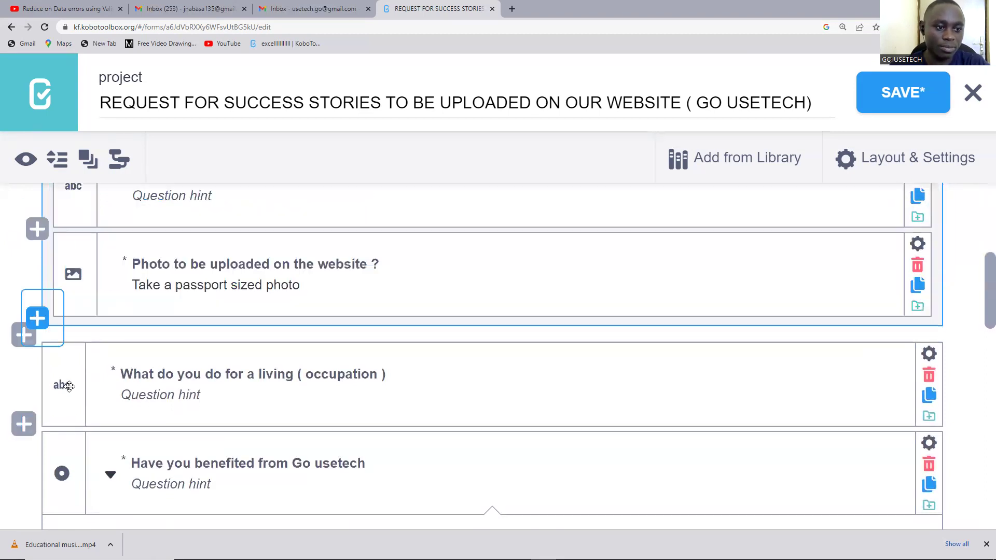
drag(69, 387, 71, 308)
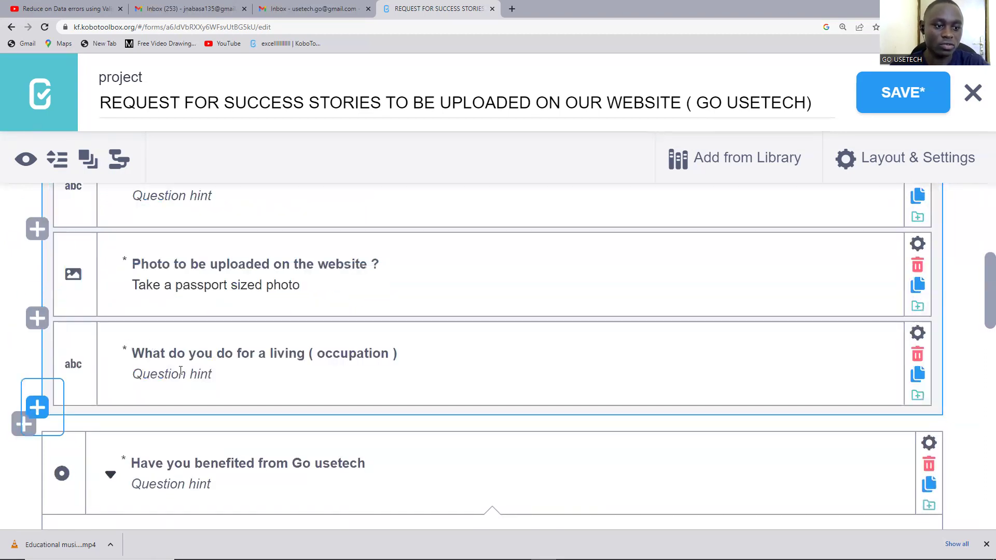
scroll(180, 371, down, 3)
scroll(180, 370, up, 3)
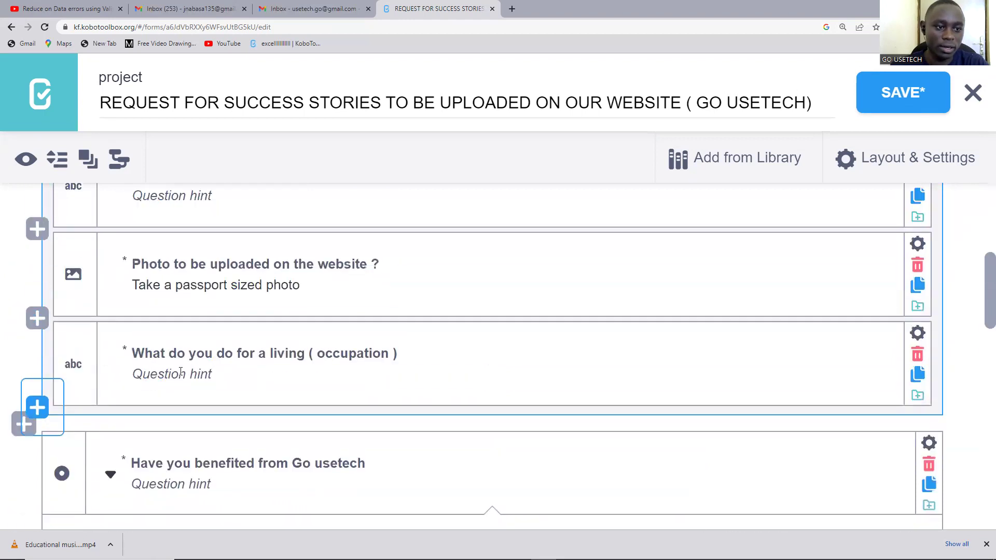
scroll(180, 370, up, 3)
scroll(178, 371, down, 3)
scroll(156, 353, down, 3)
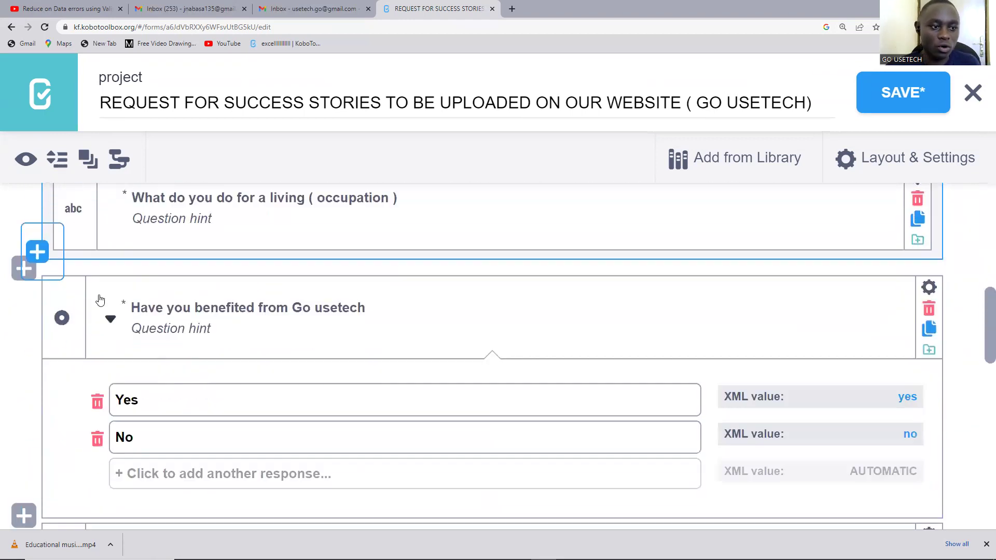
Group the 'Have you benefited from Go usetech' question and name the group ABOUT GO USETECh
click(24, 272)
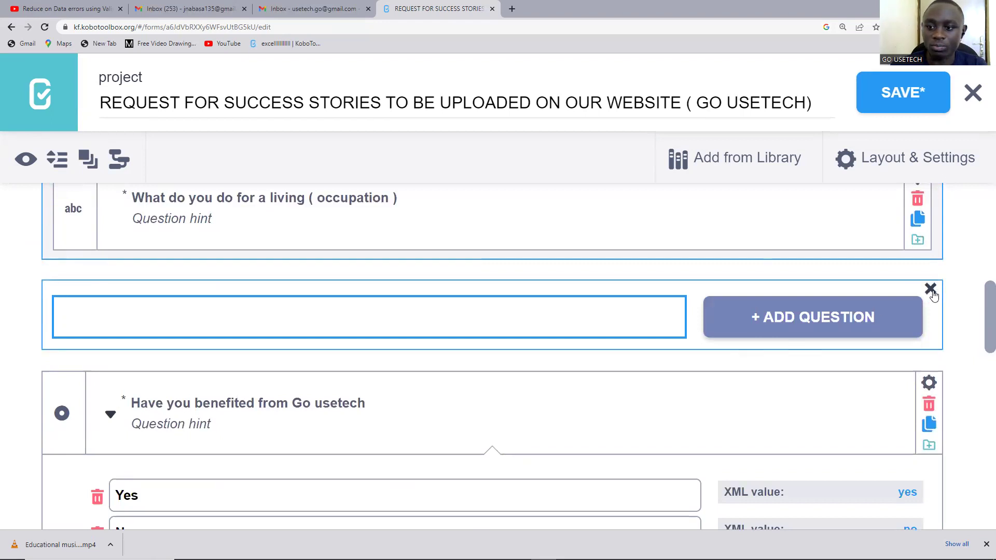
click(930, 289)
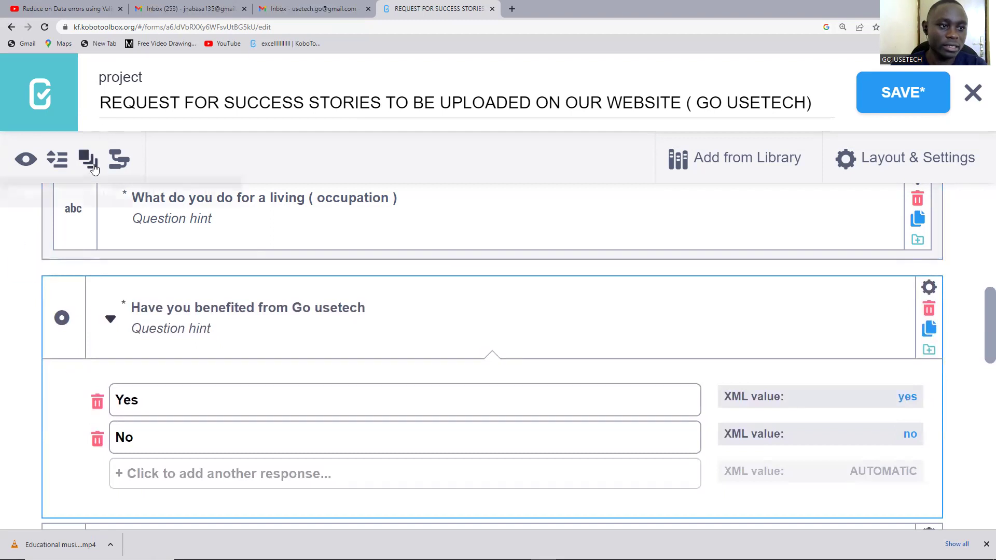
click(88, 159)
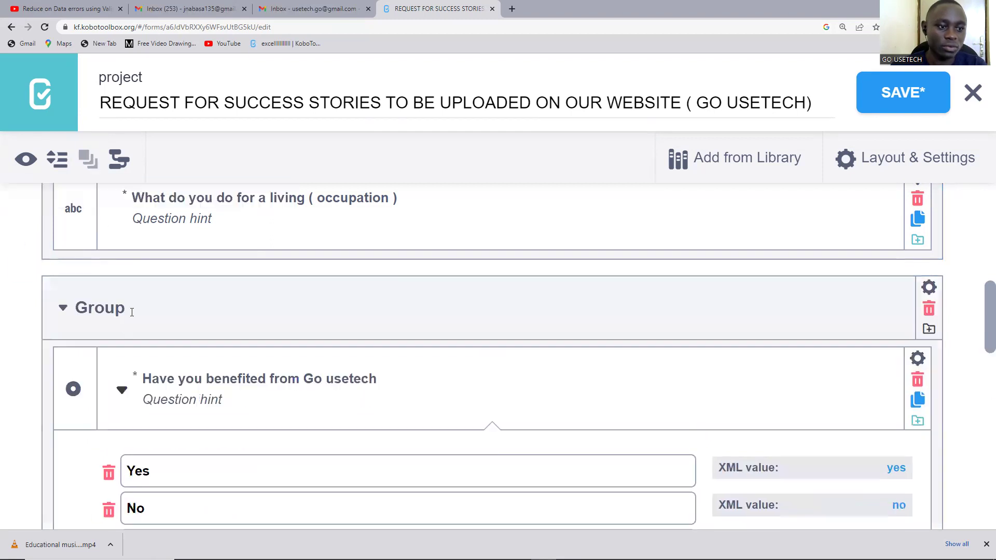
drag(132, 311, 74, 312)
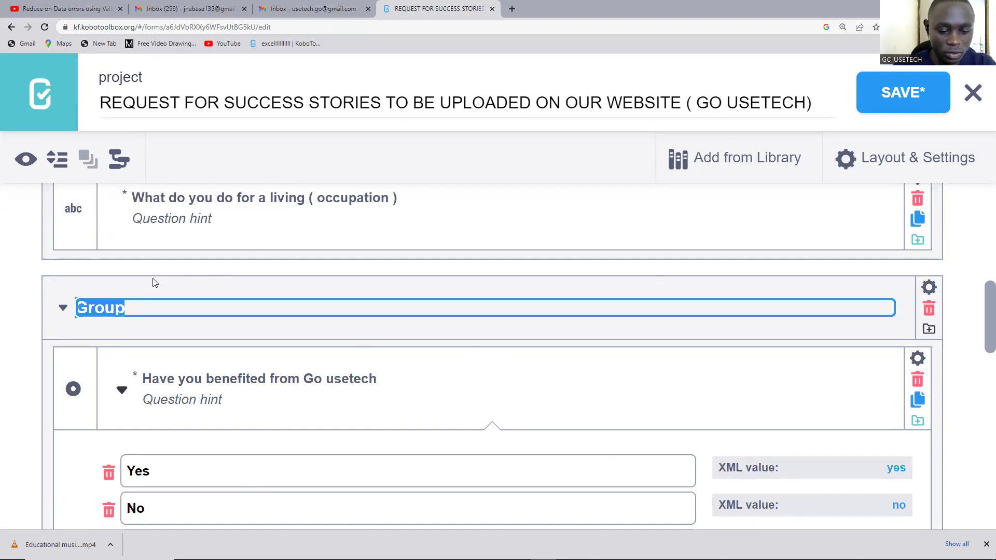
text(AB)
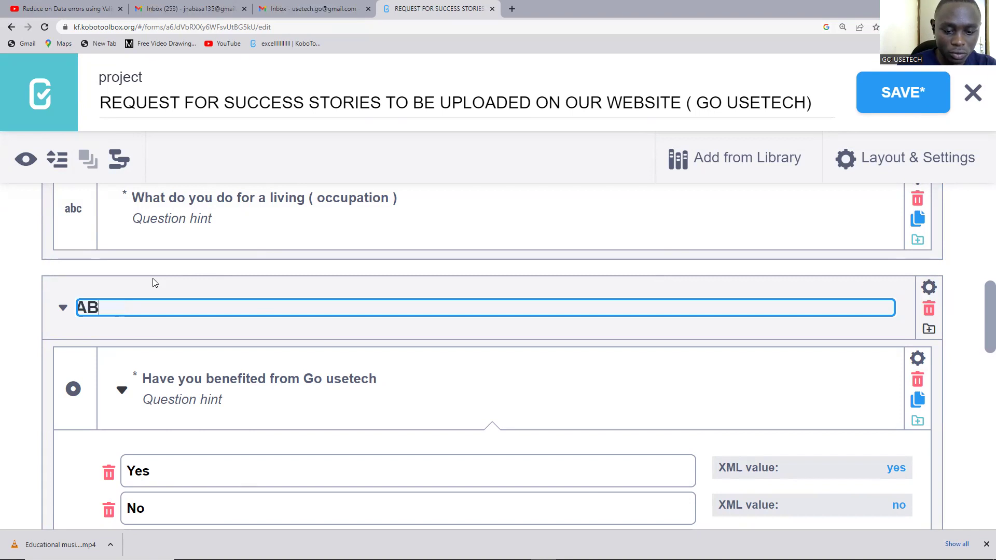
text(OUT GO )
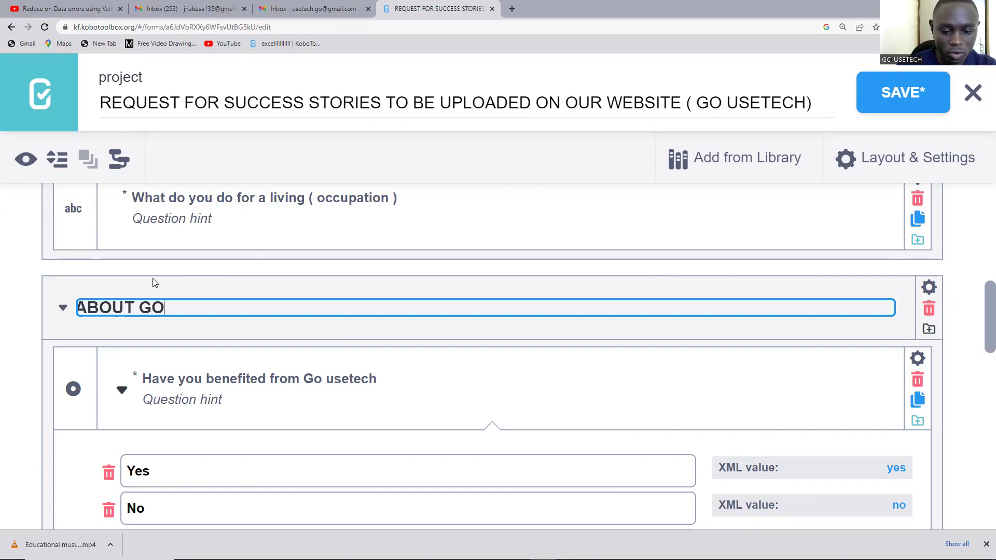
text(USETEC)
text(G)
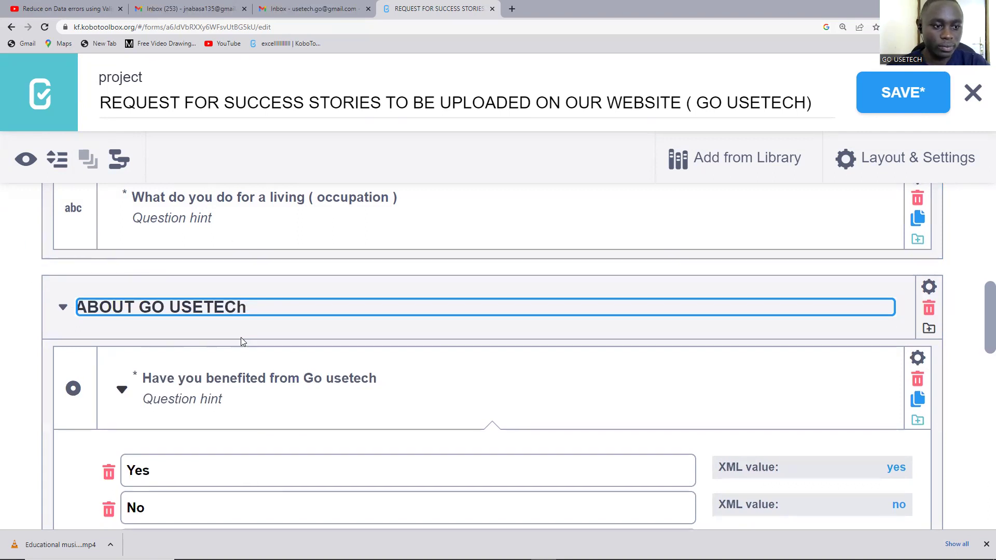
Move the 'If yes, which services' question into the ABOUT GO USETECh group
scroll(196, 314, down, 3)
scroll(214, 309, up, 1)
scroll(119, 380, down, 3)
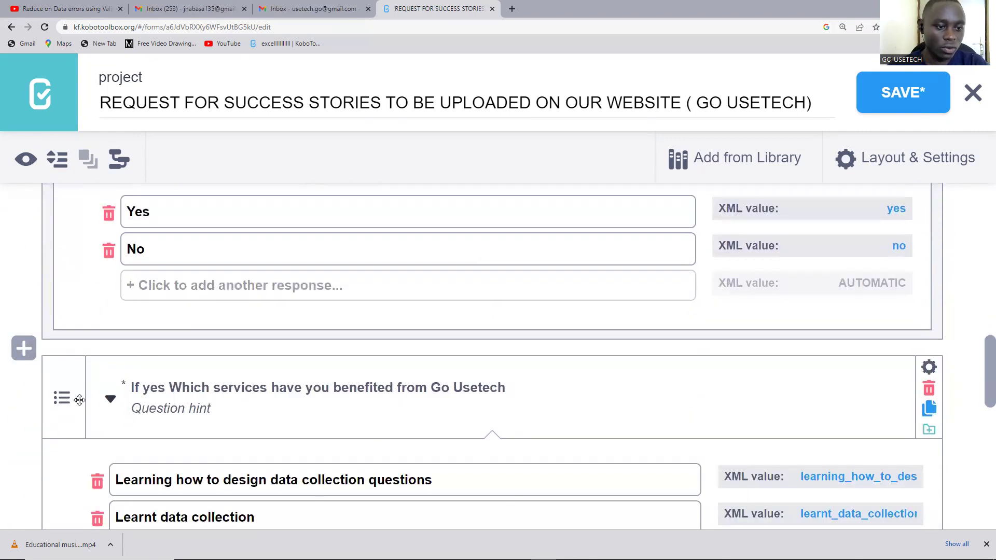
drag(78, 385, 89, 255)
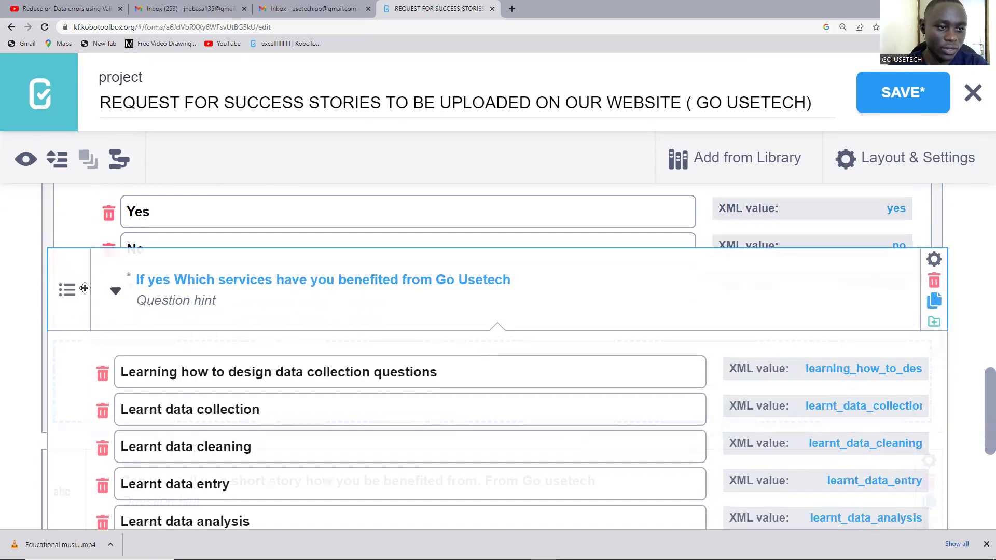
drag(89, 255, 224, 387)
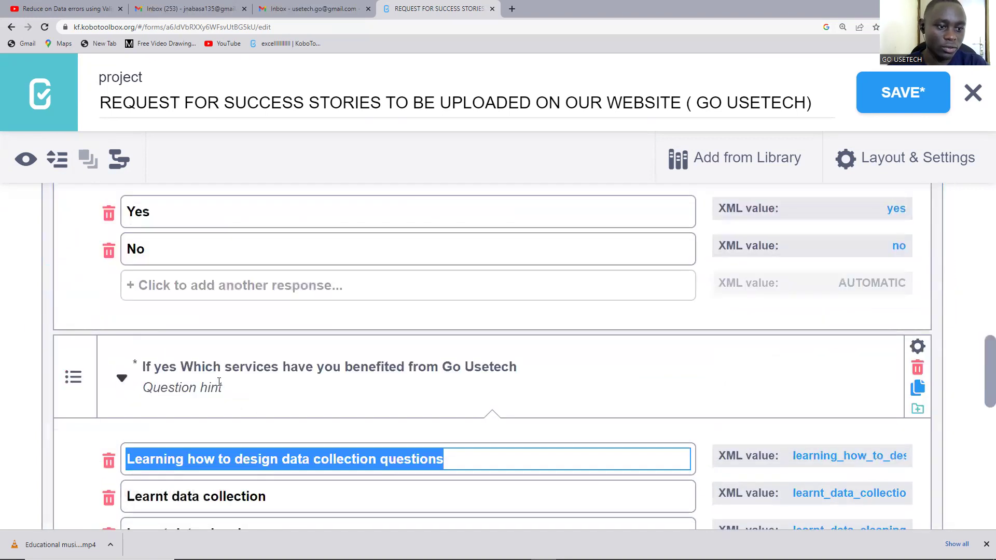
Drag the short-story question and the closing thanks note into the same group
scroll(224, 386, down, 2)
scroll(235, 401, up, 4)
scroll(235, 401, up, 4)
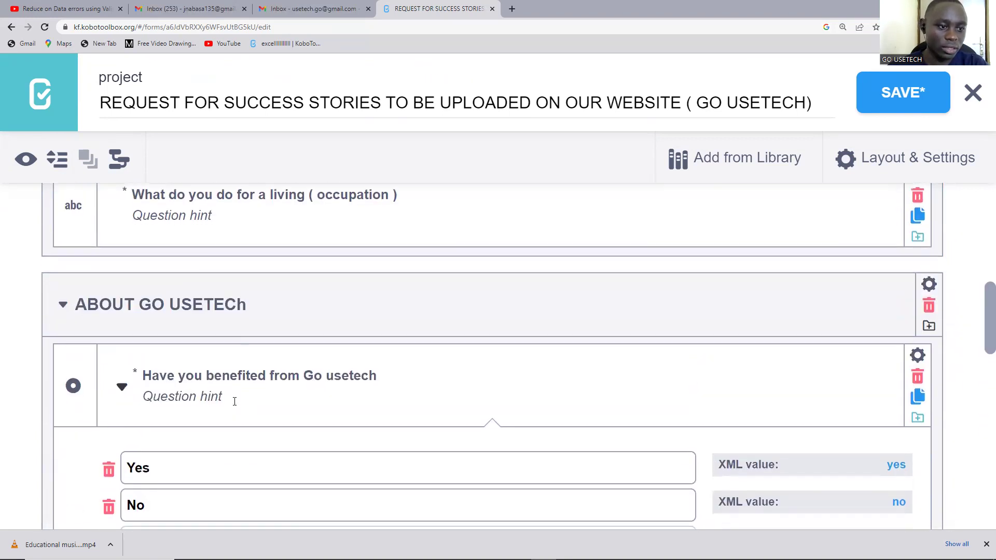
scroll(235, 401, down, 8)
scroll(234, 400, down, 4)
scroll(234, 401, down, 5)
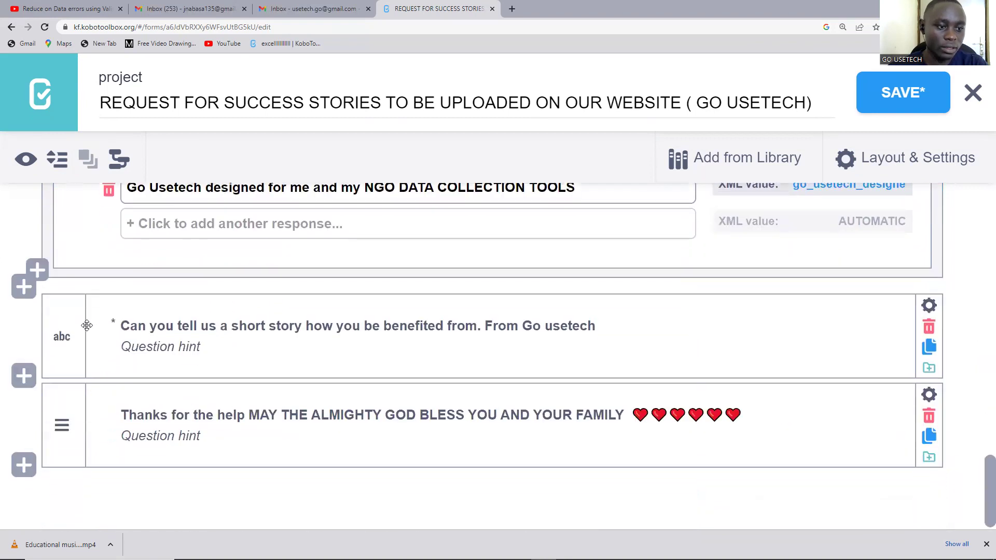
drag(76, 342, 94, 322)
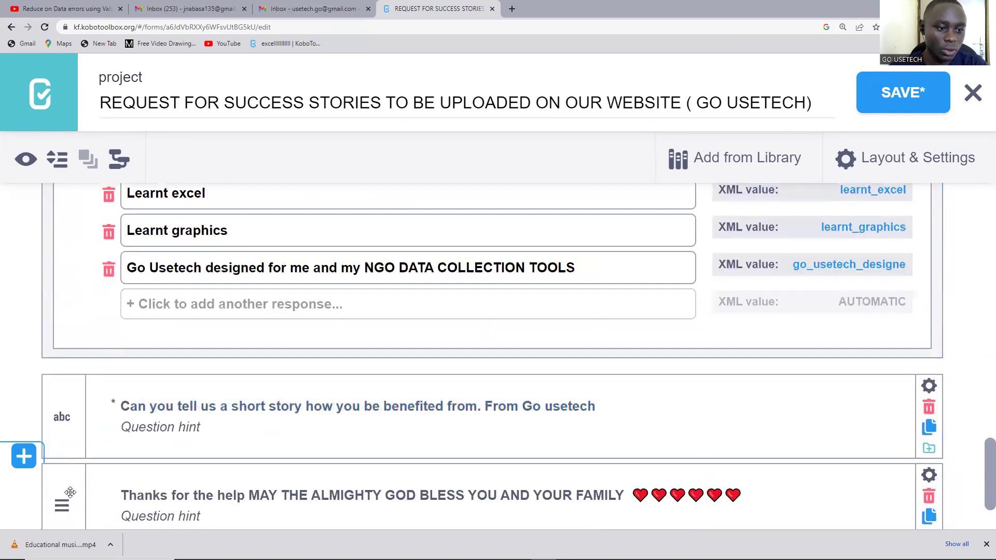
mouse_move(78, 424)
mouse_down()
mouse_move(97, 241)
mouse_move(111, 258)
mouse_up()
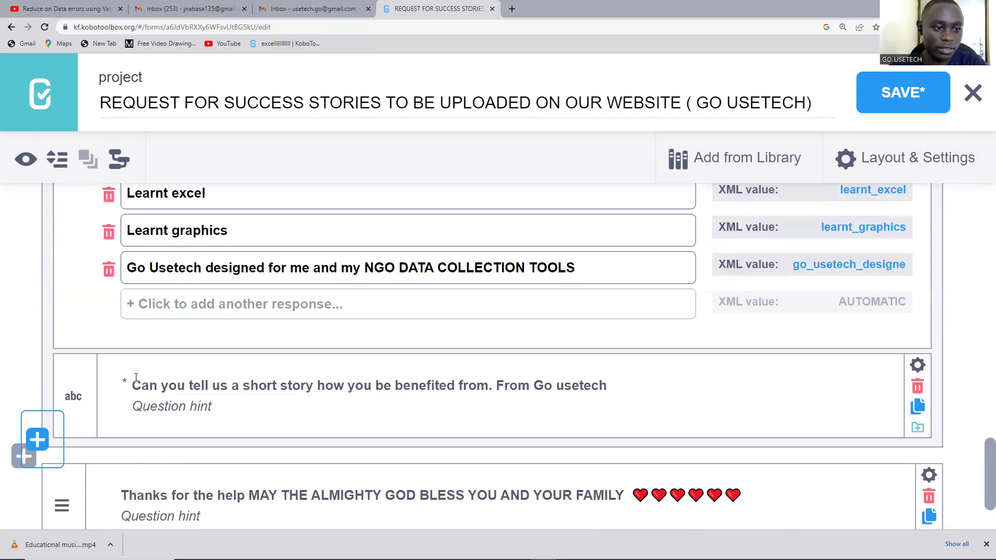
scroll(111, 410, down, 2)
drag(111, 409, 113, 390)
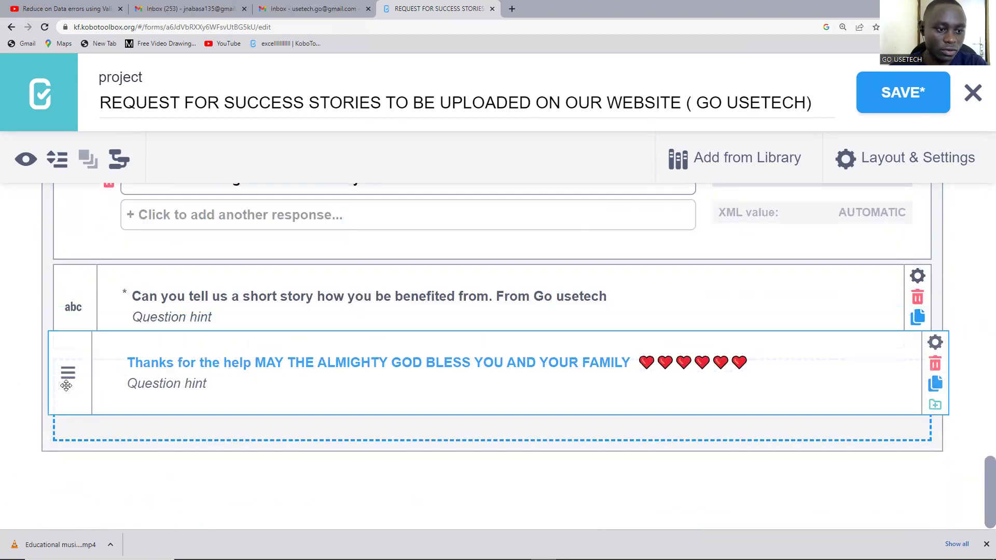
scroll(117, 391, up, 5)
scroll(127, 382, up, 5)
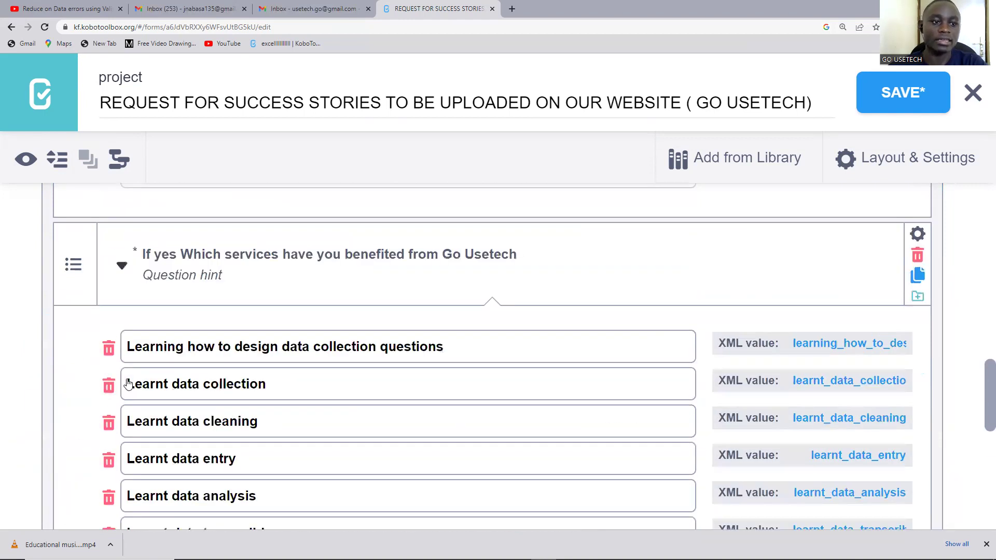
scroll(127, 382, up, 5)
scroll(128, 359, up, 5)
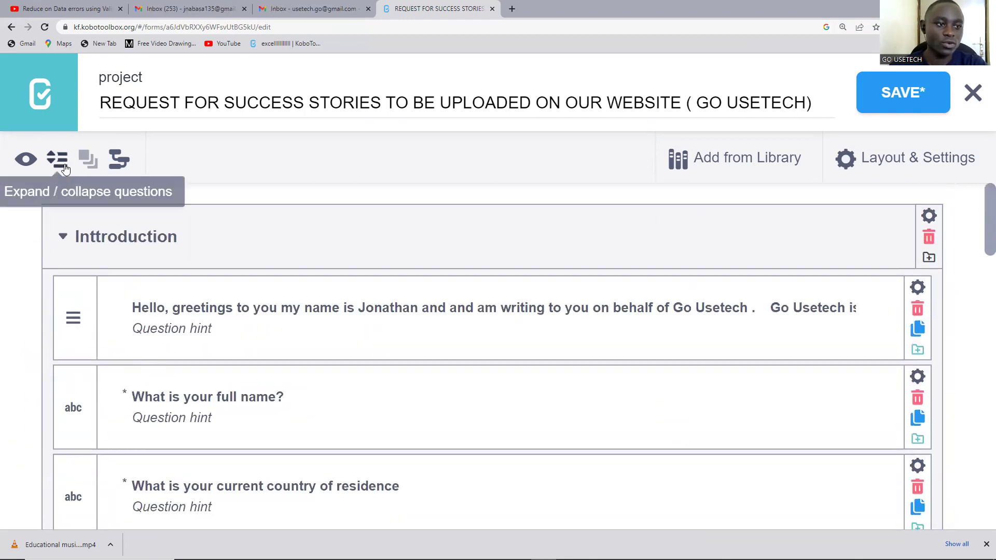
Collapse the groups, checking the Inttroduction group's questions before collapsing it
click(58, 158)
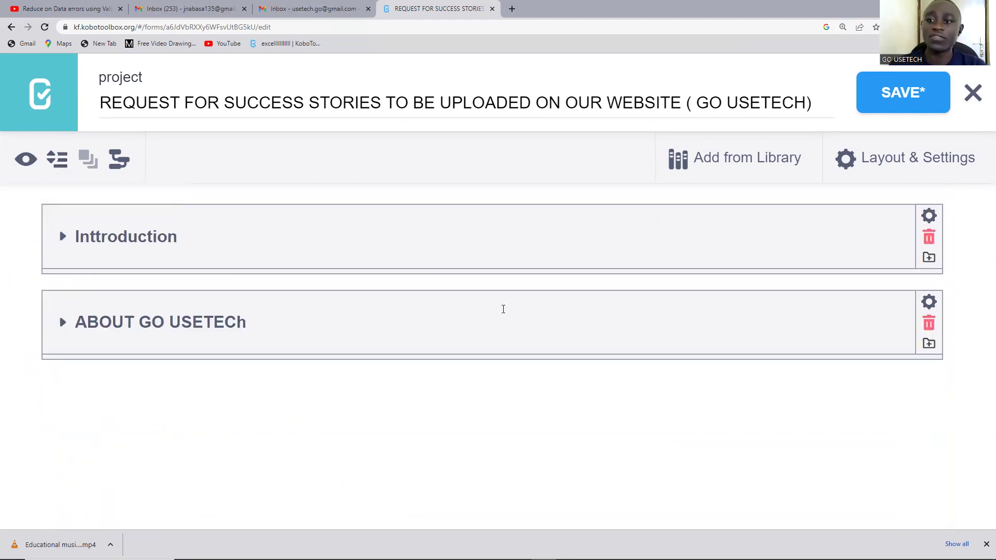
mouse_move(108, 265)
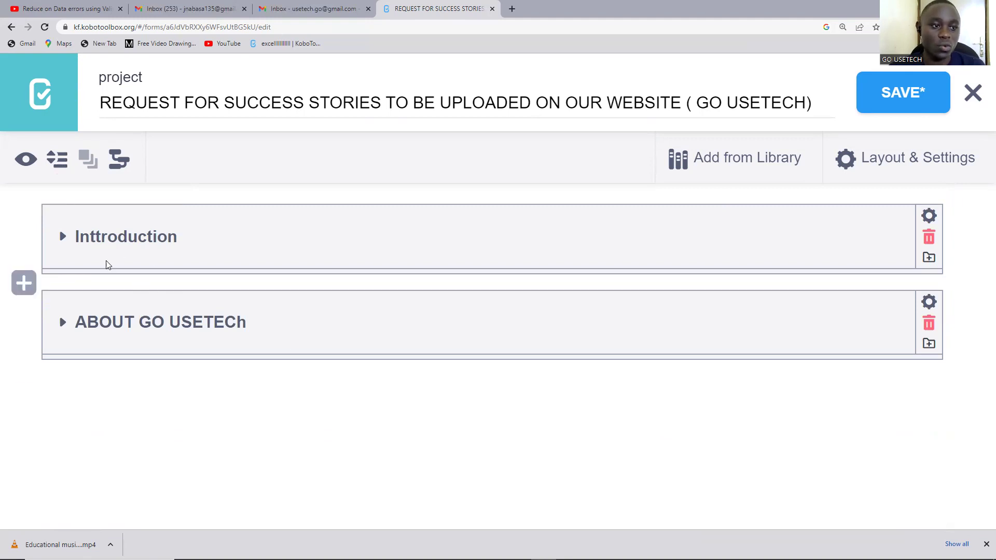
click(61, 238)
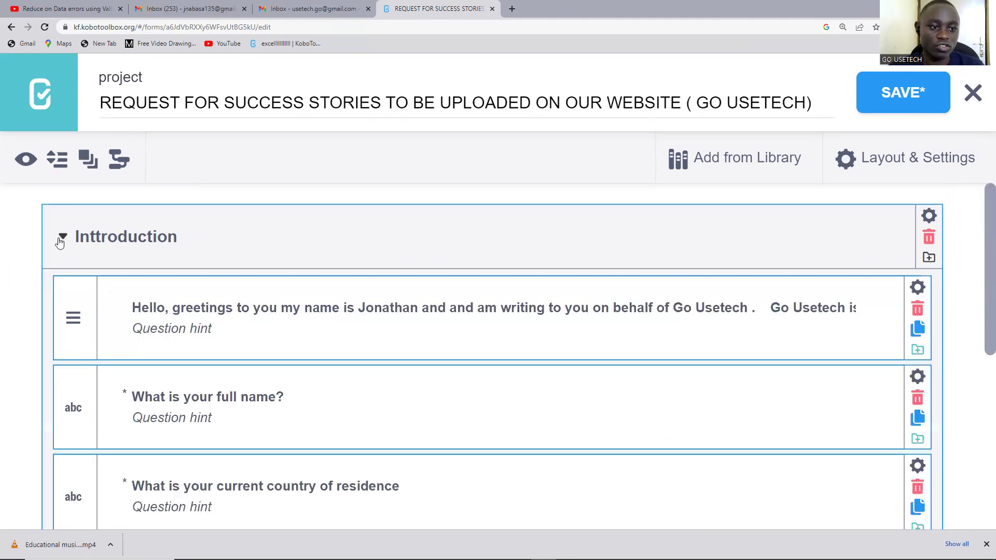
scroll(147, 291, down, 5)
scroll(147, 292, down, 2)
scroll(148, 292, up, 7)
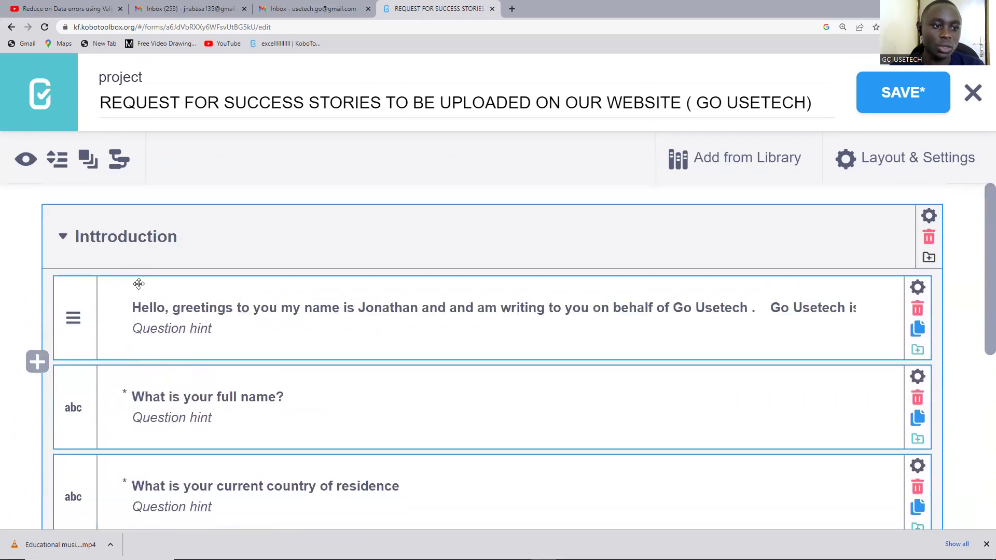
click(63, 237)
Expand ABOUT GO USETECh to check its questions, then collapse it again
click(64, 323)
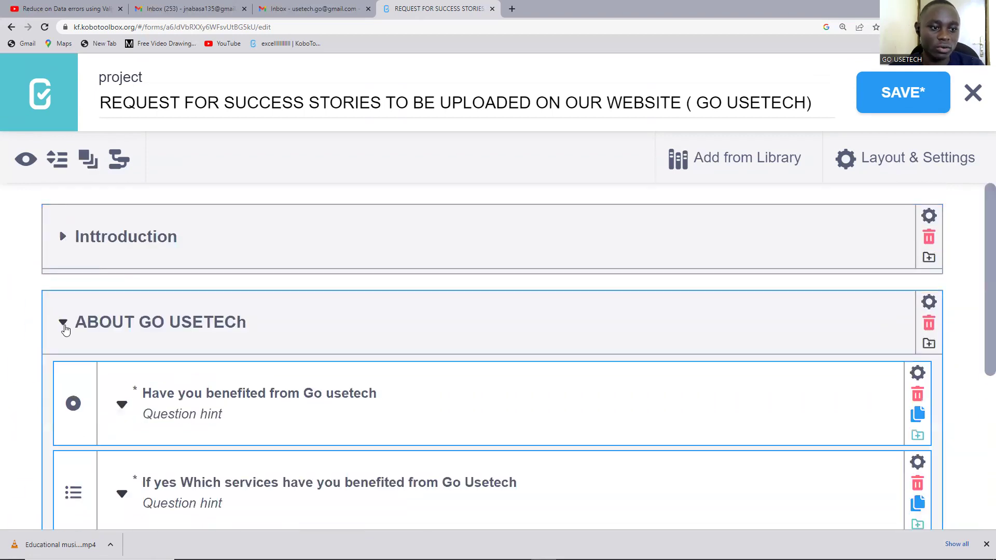
scroll(132, 319, down, 5)
scroll(127, 317, up, 5)
scroll(125, 313, up, 1)
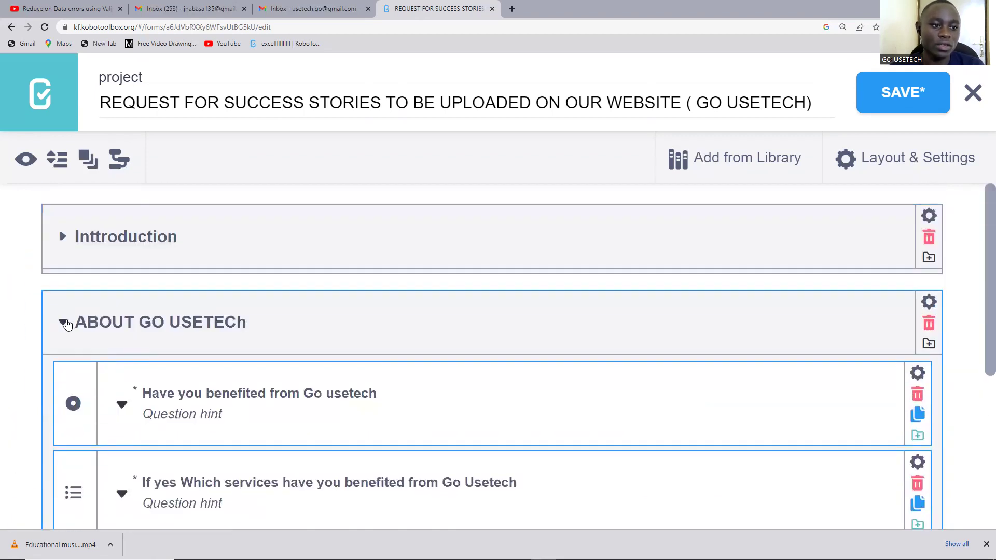
click(63, 322)
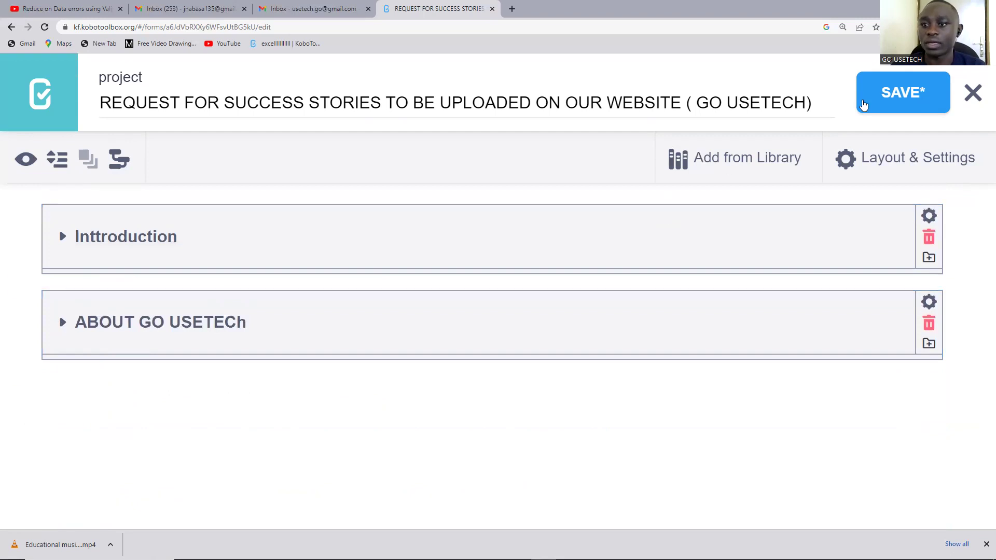
Save the form and scroll through its preview
click(860, 106)
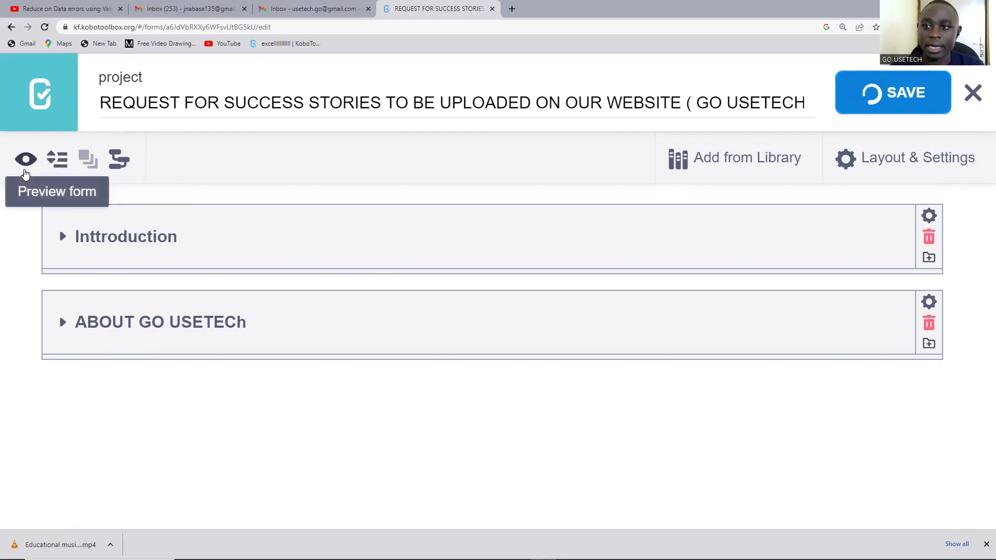
click(17, 165)
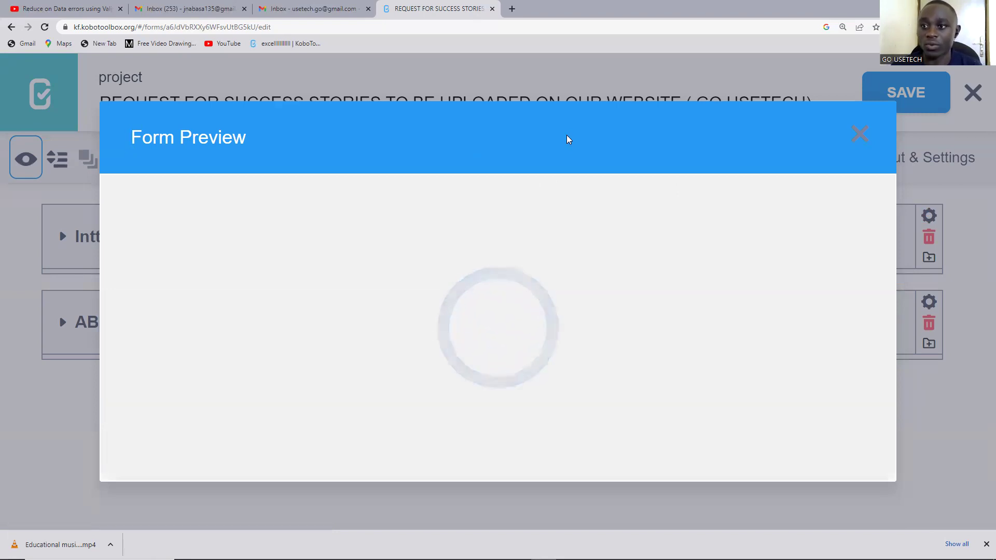
scroll(594, 204, down, 3)
scroll(594, 205, down, 3)
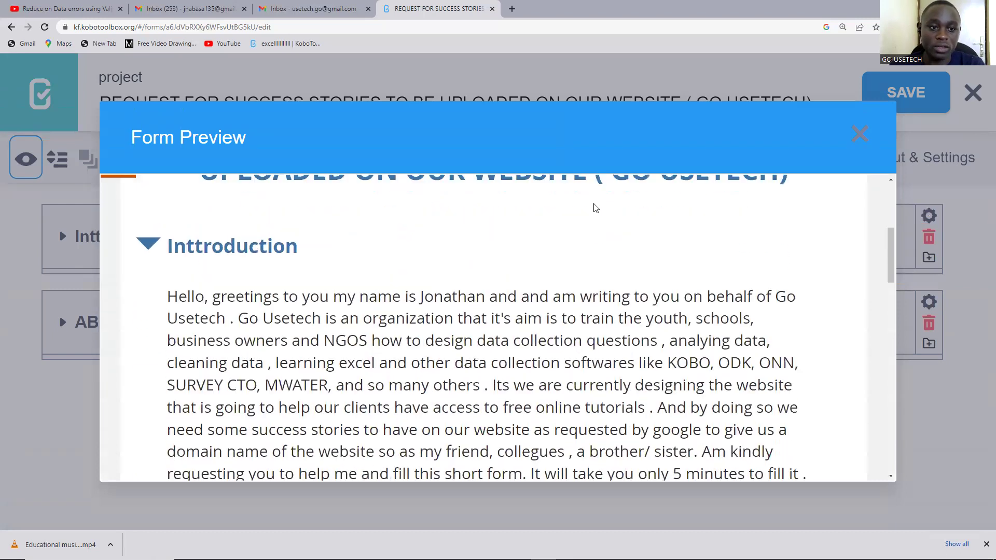
scroll(594, 207, up, 5)
scroll(588, 212, down, 2)
scroll(583, 218, down, 1)
scroll(583, 218, down, 5)
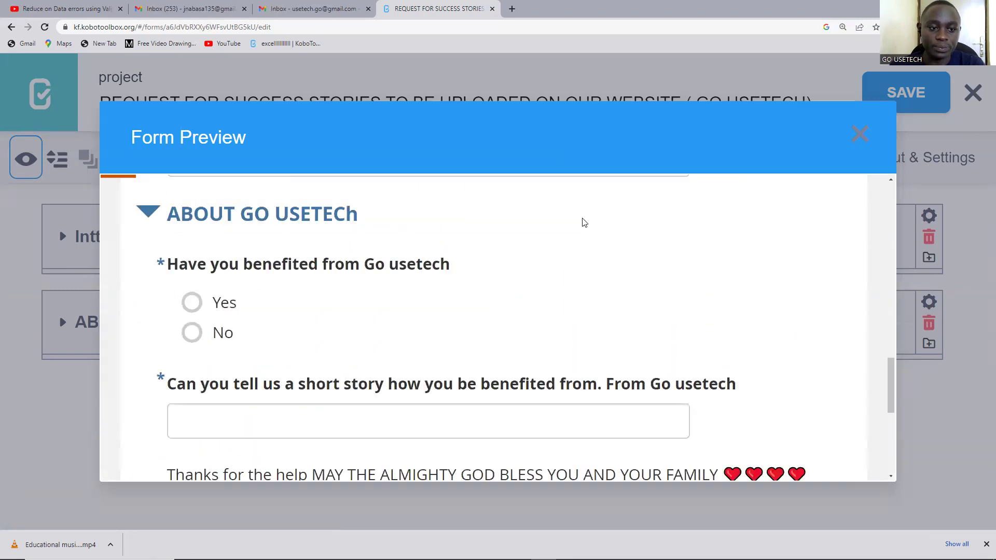
scroll(583, 219, down, 3)
scroll(583, 218, up, 3)
scroll(583, 217, up, 4)
scroll(493, 290, up, 3)
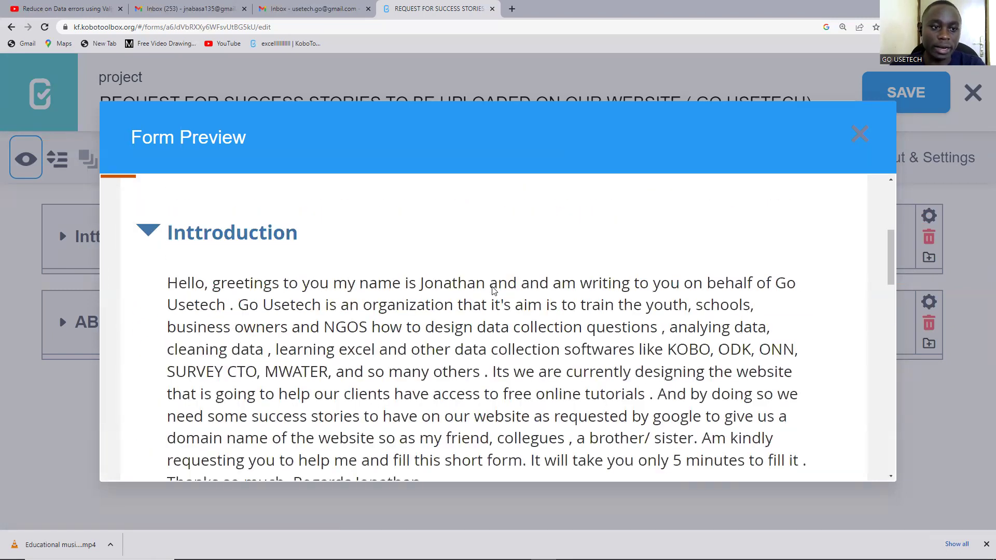
Collapse the Inttroduction and ABOUT GO USETECh sections in the preview, then close it
click(150, 232)
scroll(232, 239, down, 1)
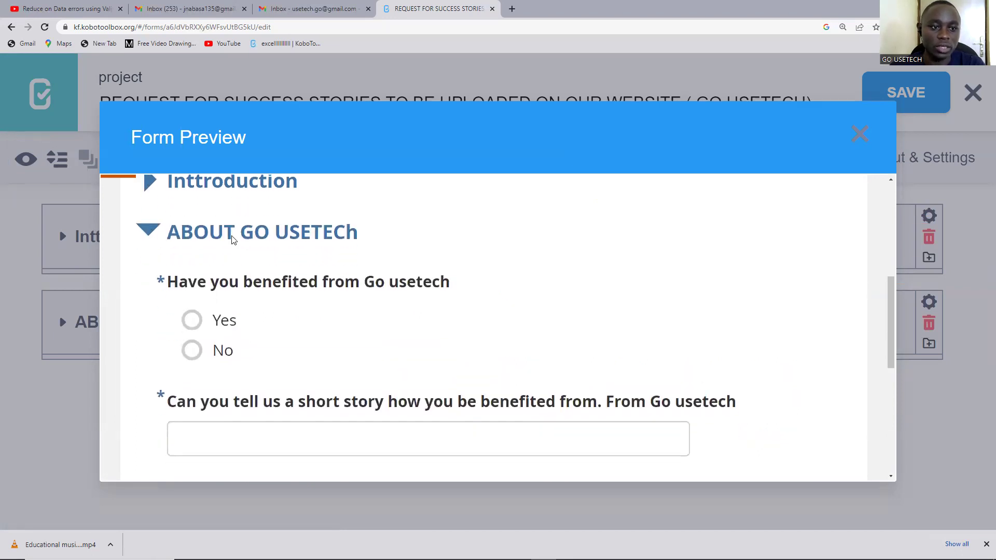
click(154, 232)
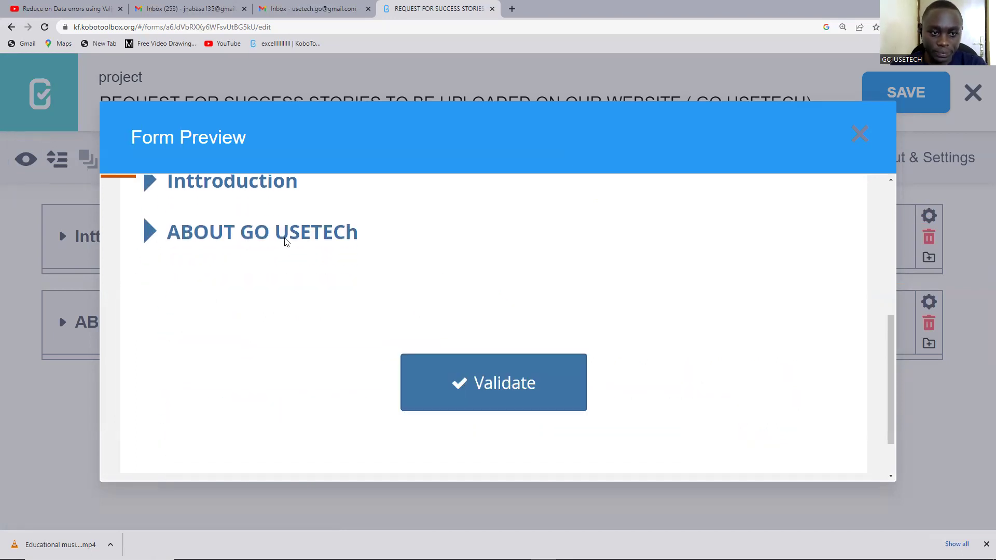
scroll(226, 313, up, 3)
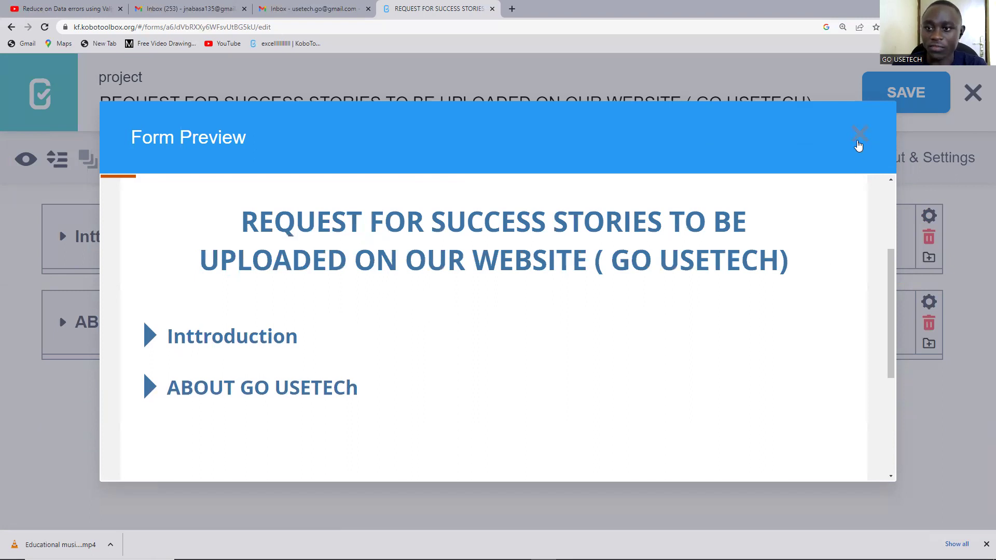
click(859, 135)
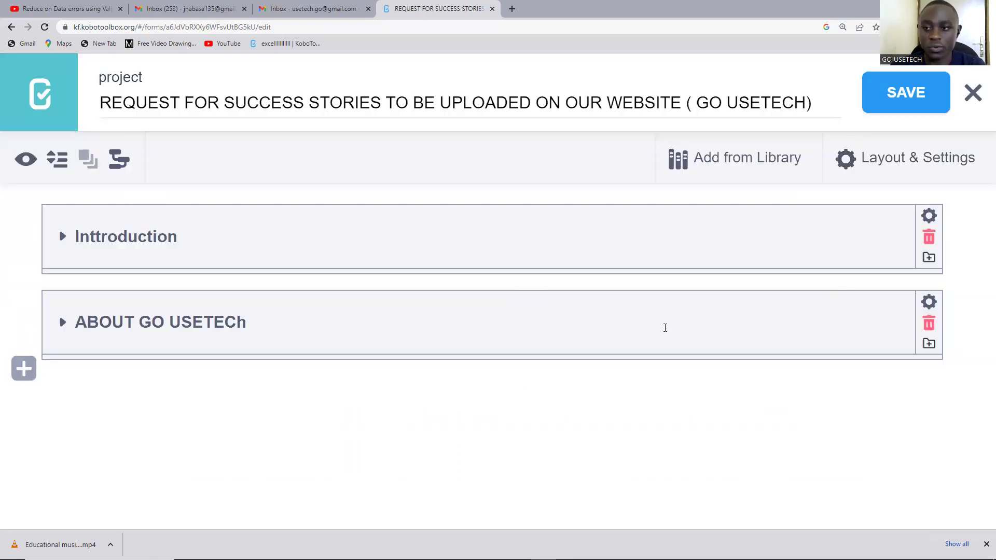
Set the Inttroduction group to show all its questions on the same screen
click(928, 217)
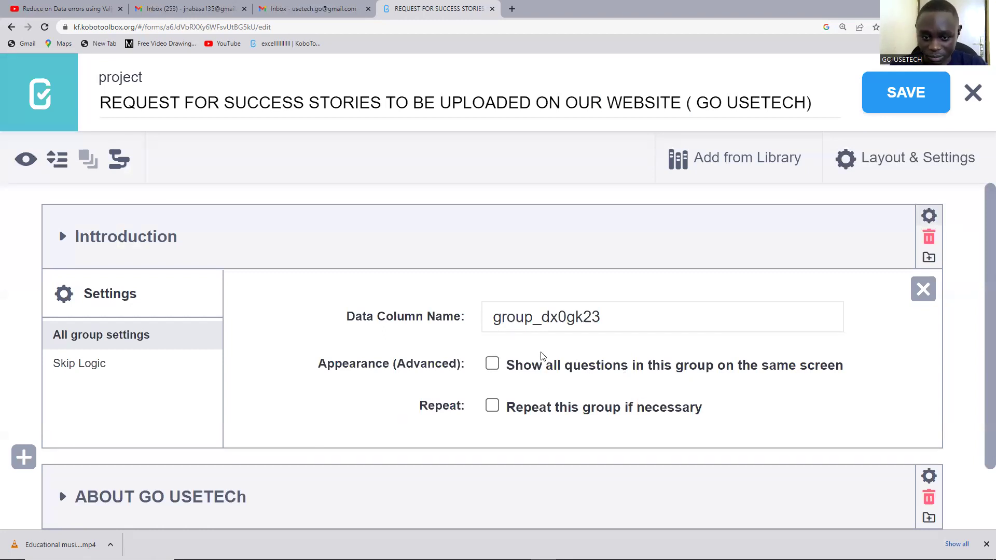
click(492, 366)
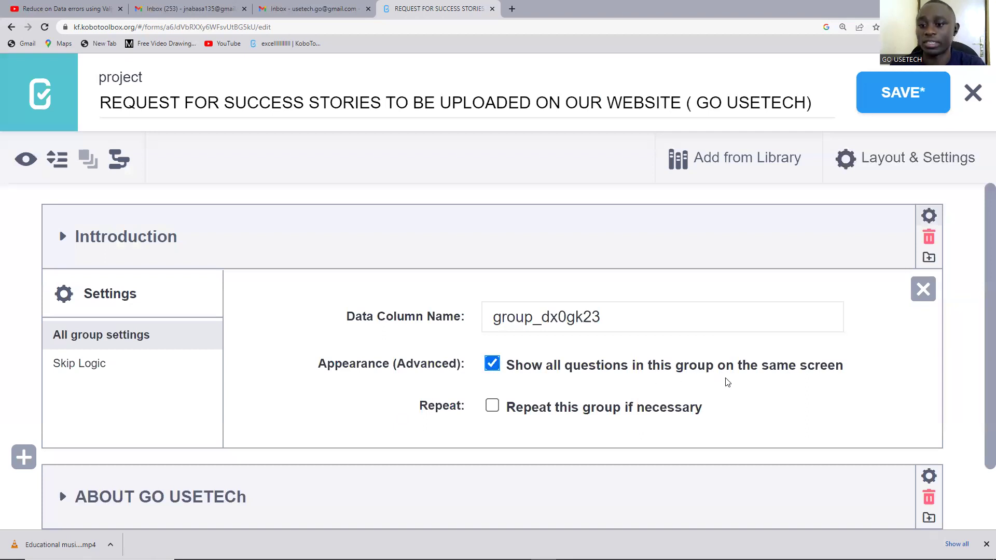
scroll(726, 383, down, 1)
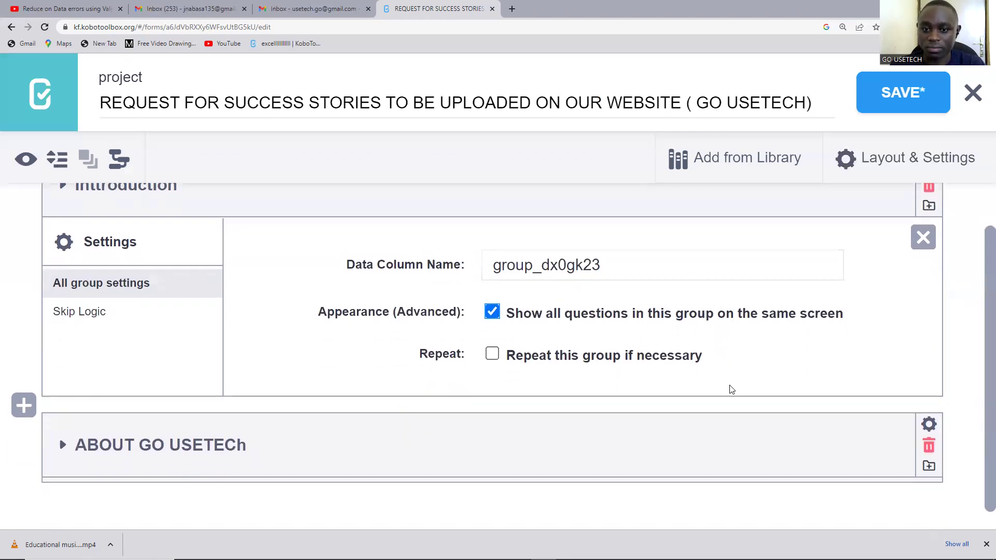
click(922, 236)
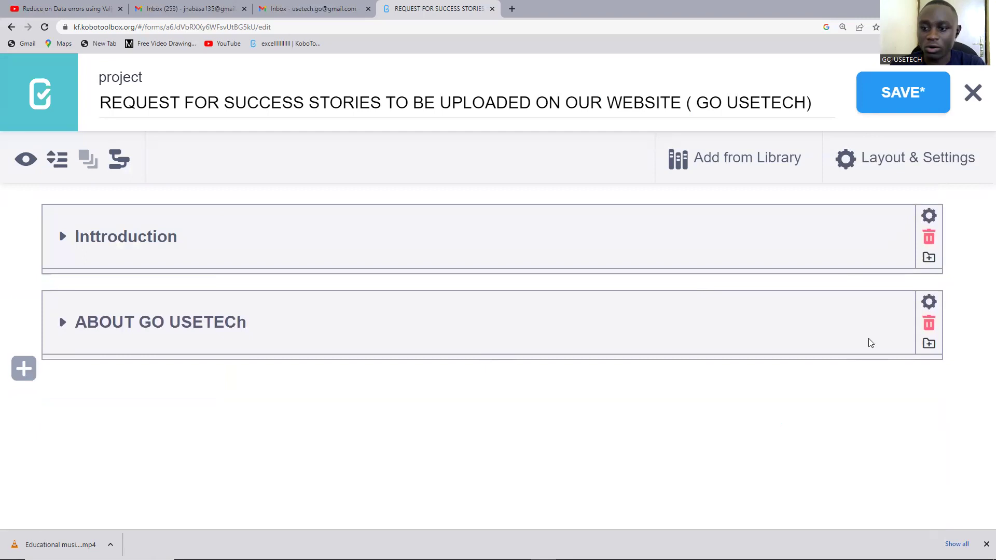
Give the ABOUT GO USETECh group the same show-all-on-one-screen setting
click(928, 303)
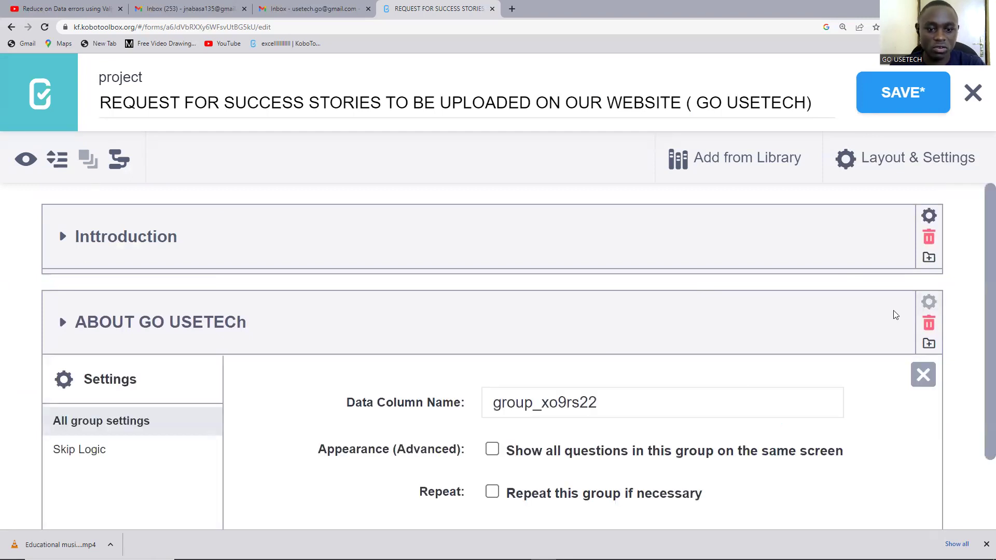
scroll(581, 392, down, 2)
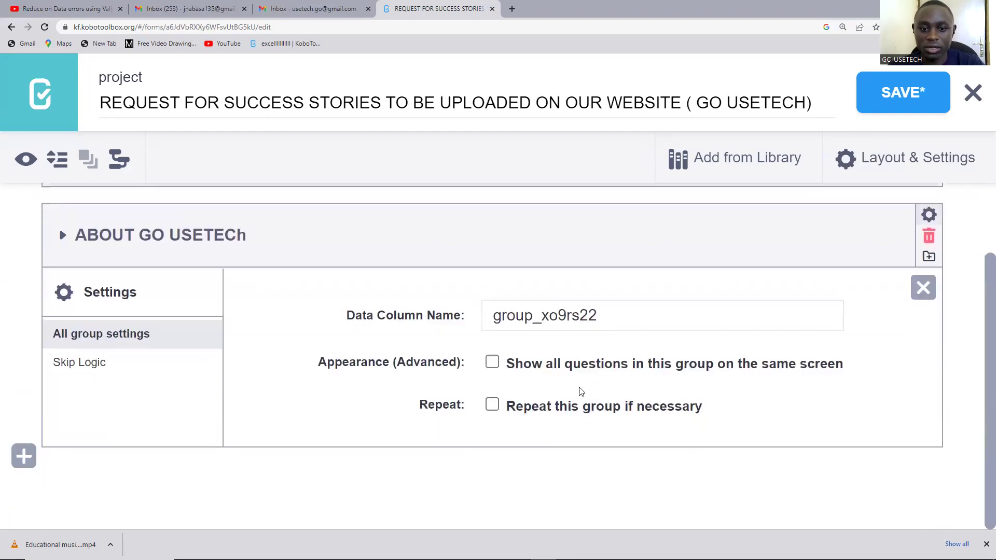
click(492, 361)
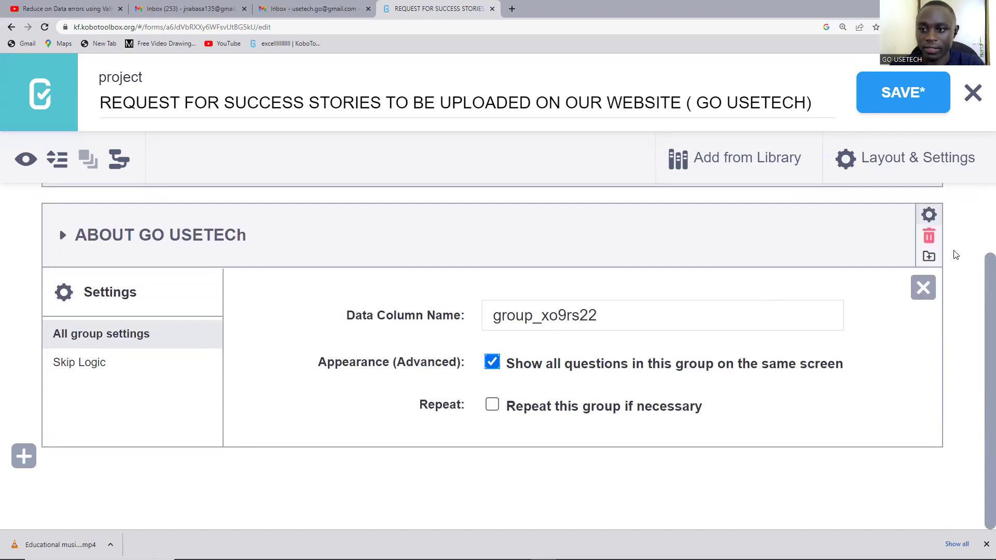
click(931, 218)
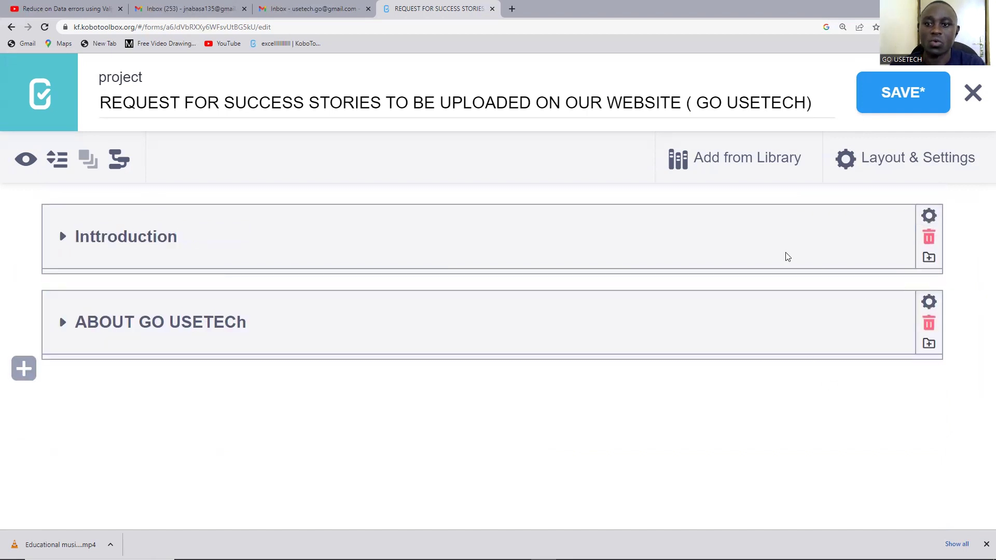
Save the group settings and open the success stories project summary
click(861, 98)
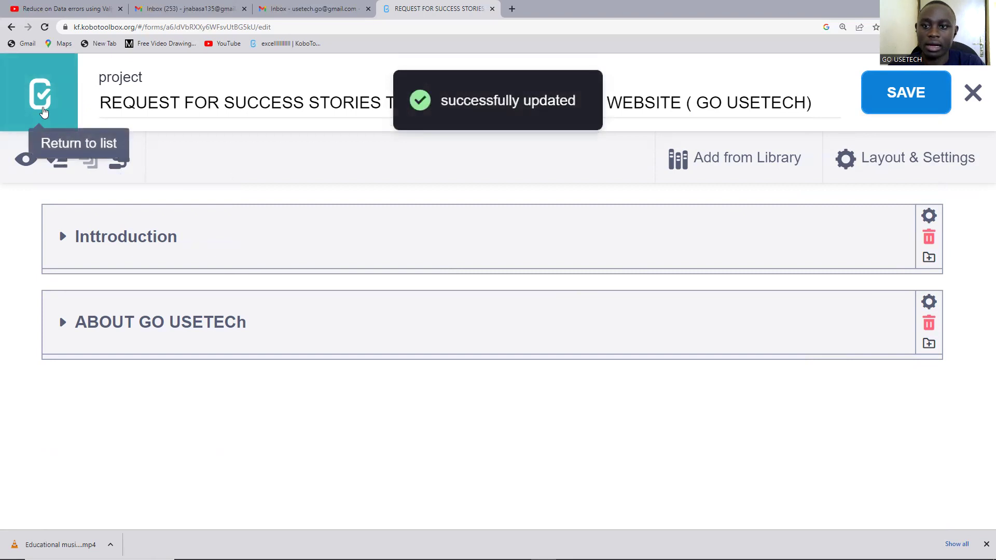
click(40, 130)
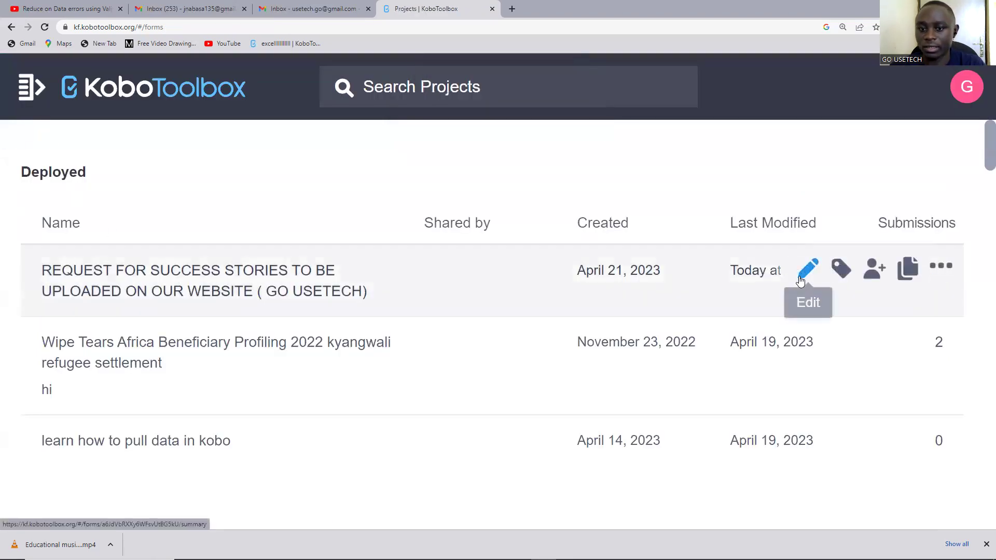
click(590, 273)
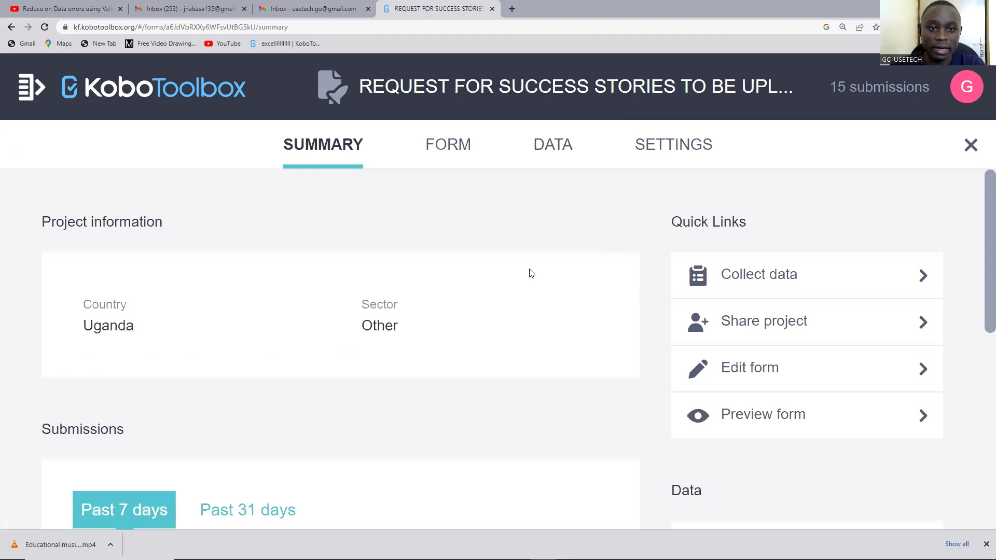
scroll(531, 274, down, 4)
scroll(531, 274, down, 3)
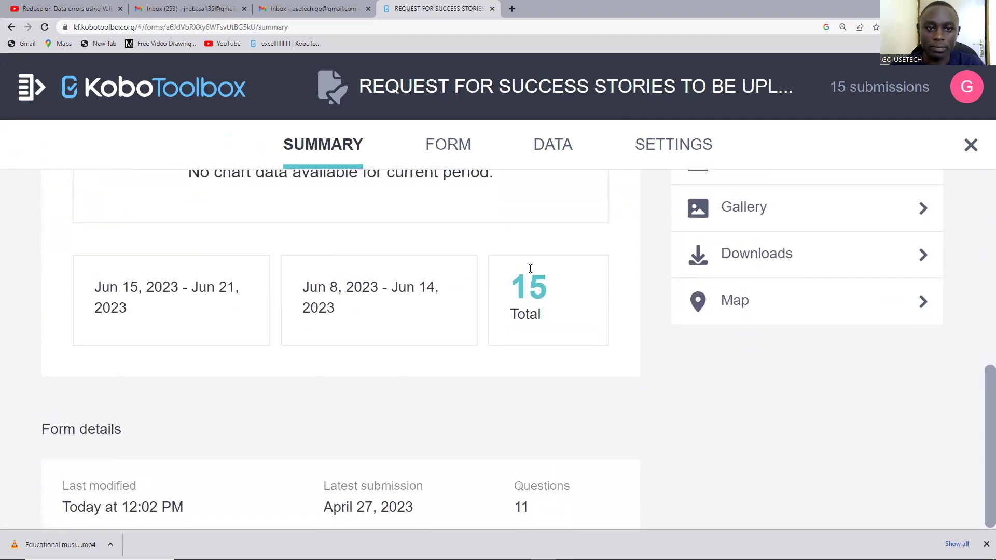
scroll(531, 274, up, 5)
scroll(531, 274, up, 3)
scroll(596, 284, down, 8)
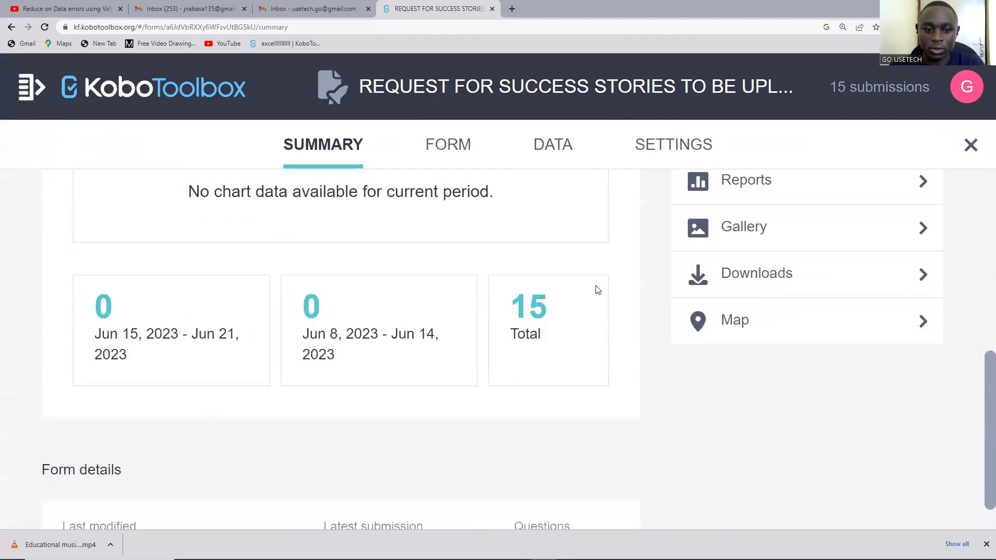
scroll(573, 298, up, 4)
scroll(519, 228, up, 4)
Redeploy the form, confirming the overwrite, and copy the online-offline collection link
click(459, 153)
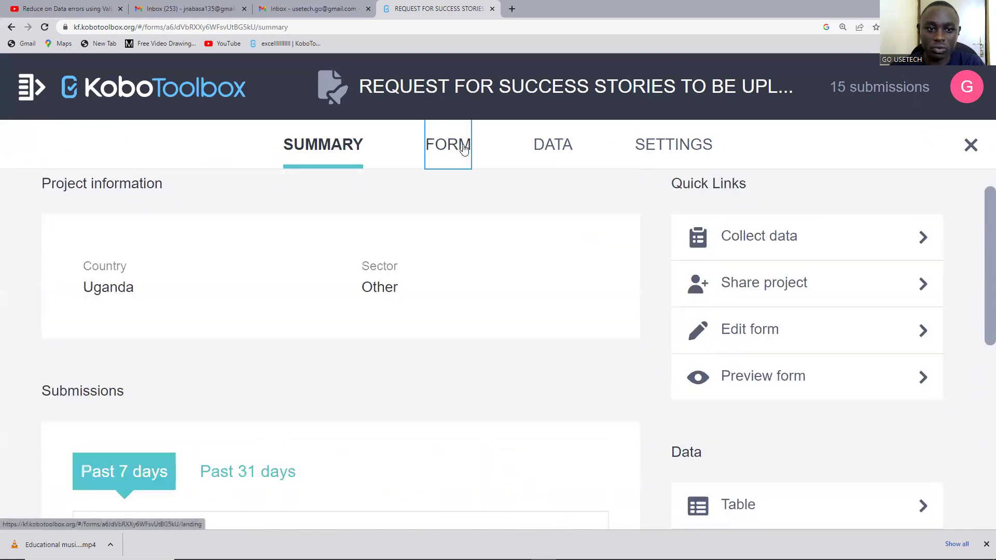
click(864, 373)
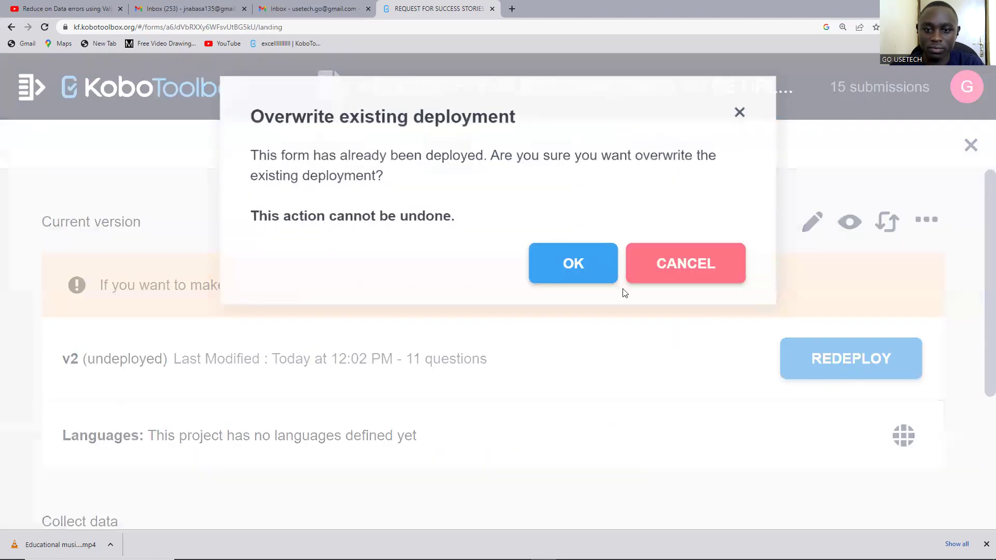
click(581, 266)
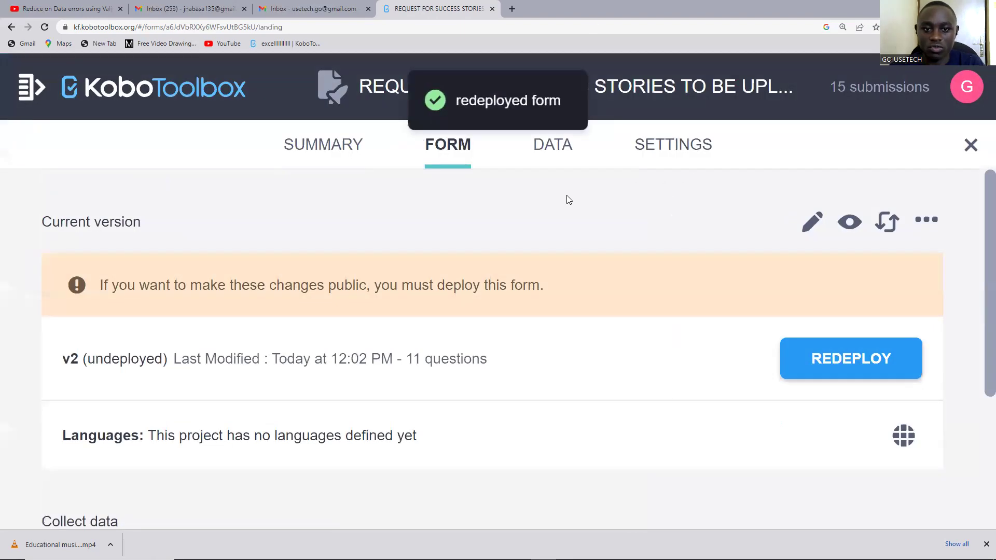
scroll(669, 353, down, 4)
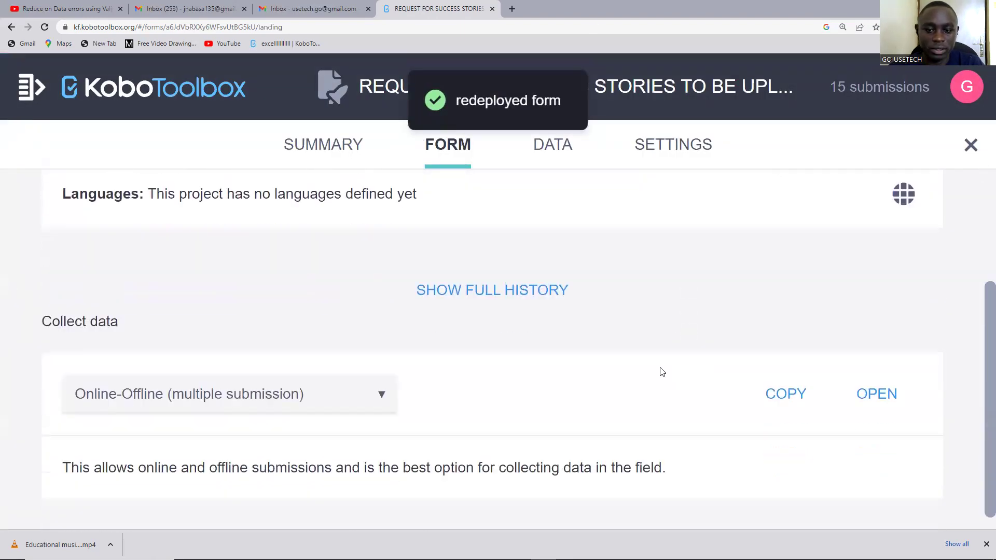
click(786, 389)
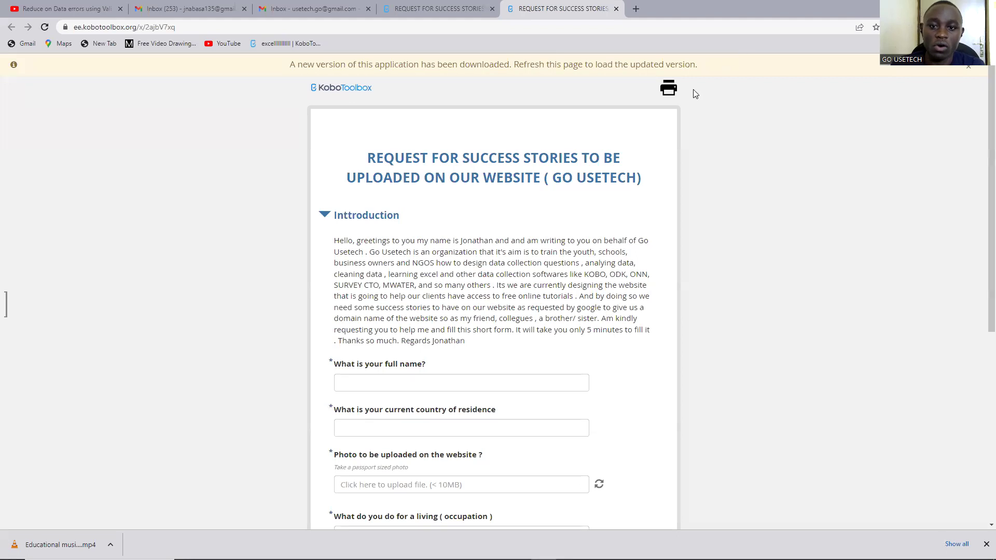
Scroll the live web form, then collapse the Introduction and ABOUT GO USETECh groups
scroll(660, 185, down, 3)
scroll(659, 185, down, 2)
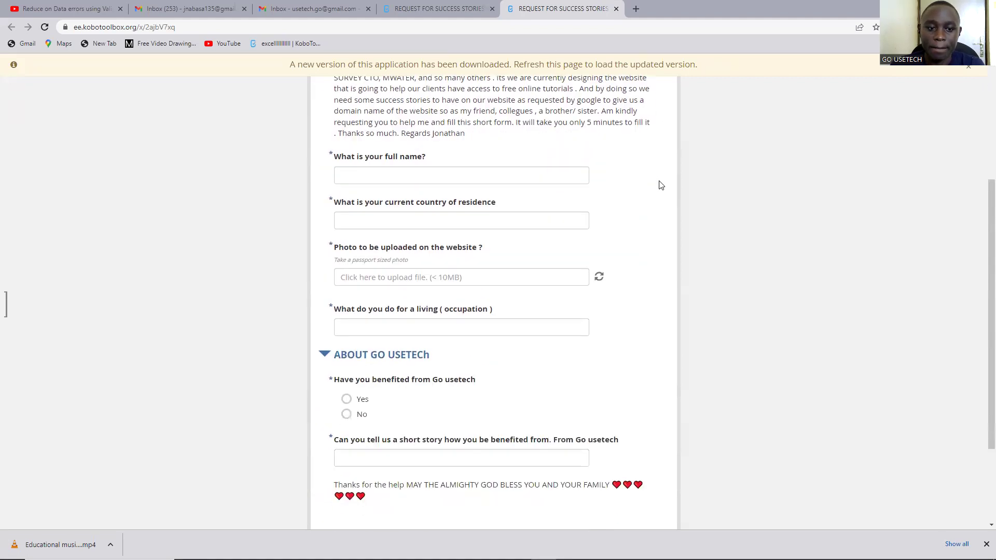
scroll(661, 185, down, 2)
scroll(662, 185, up, 3)
scroll(662, 185, up, 2)
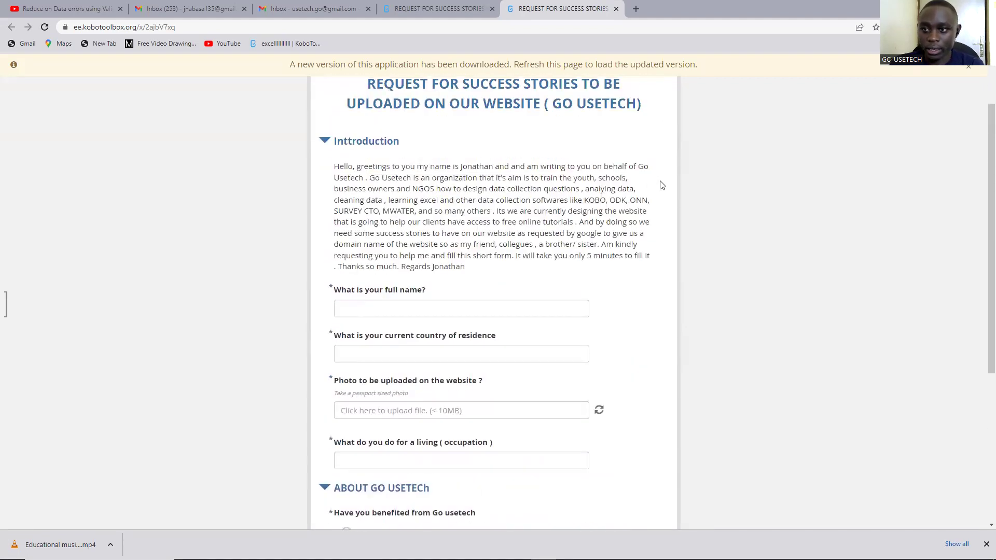
scroll(662, 185, up, 2)
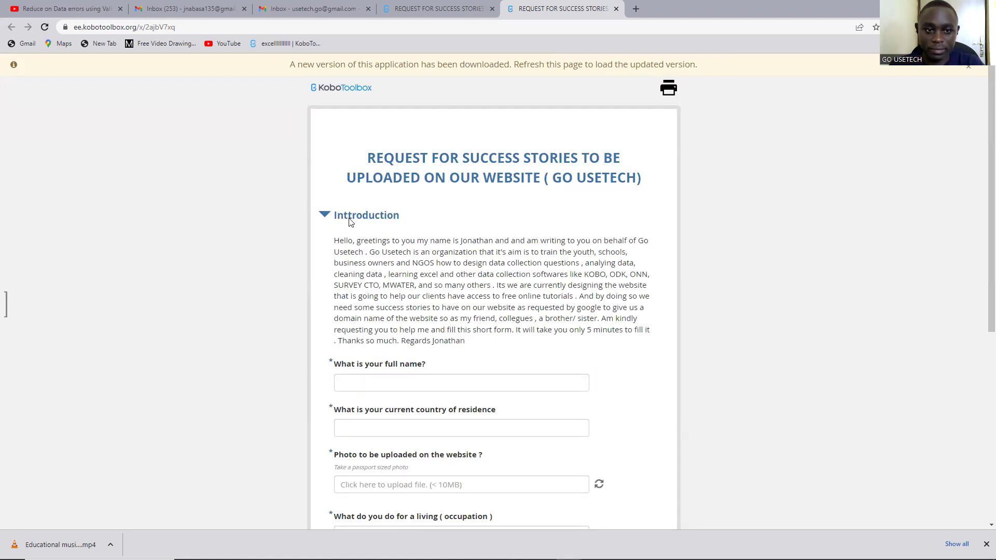
click(325, 215)
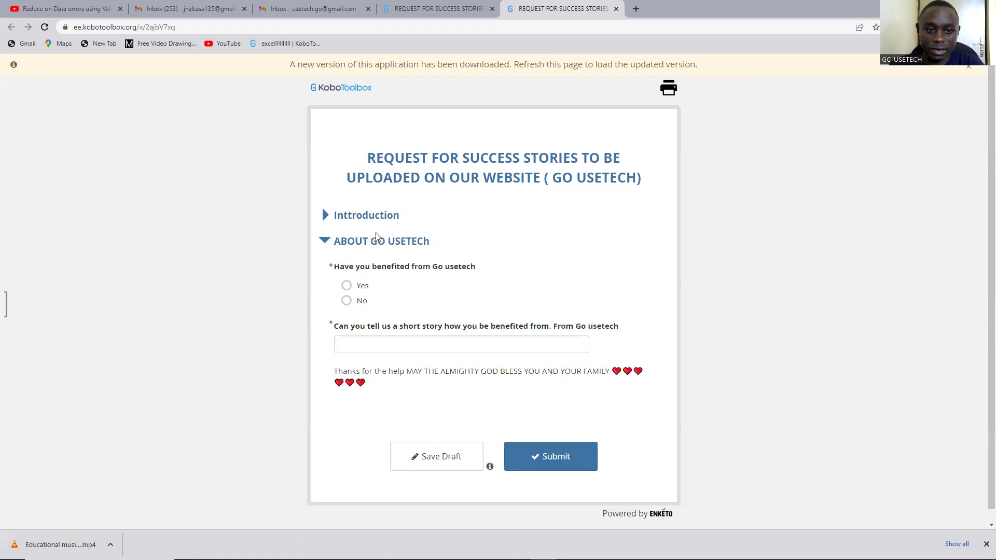
click(331, 229)
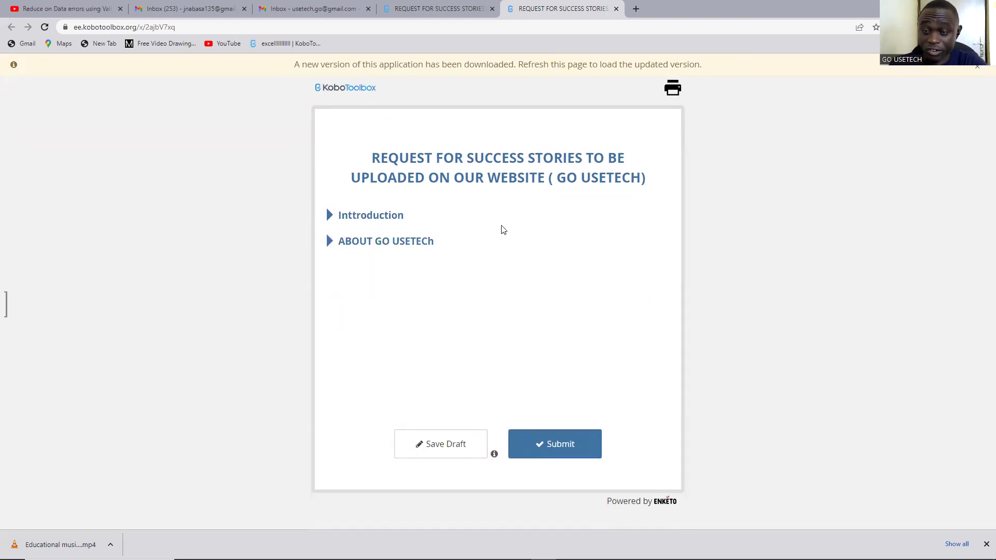
Re-expand the Introduction and ABOUT GO USETECh groups to check their questions appear together
click(330, 215)
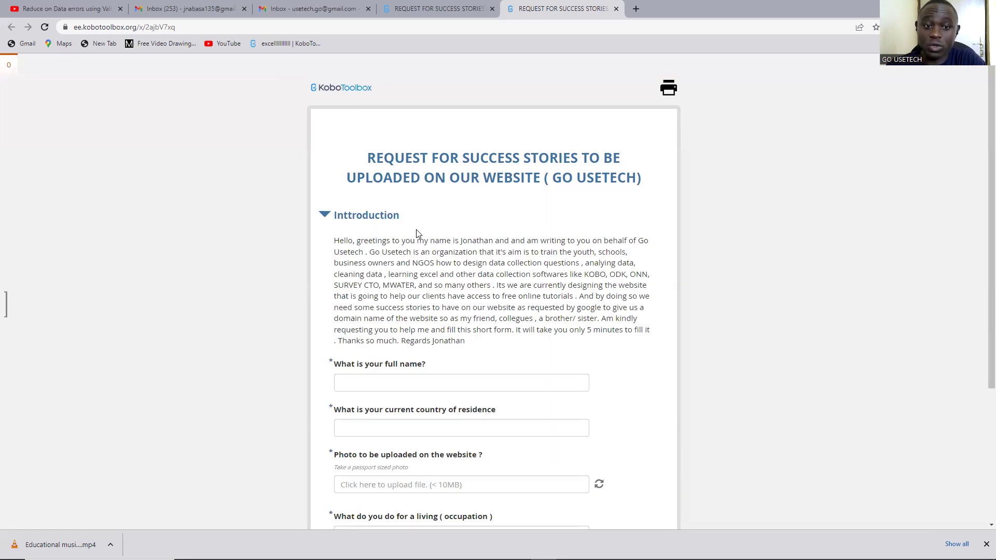
scroll(462, 258, down, 4)
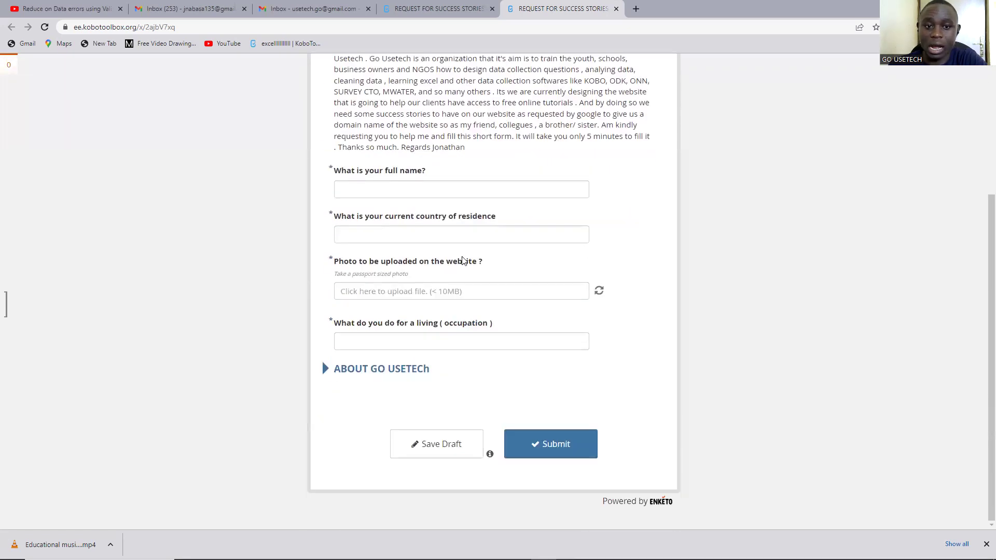
scroll(463, 261, up, 3)
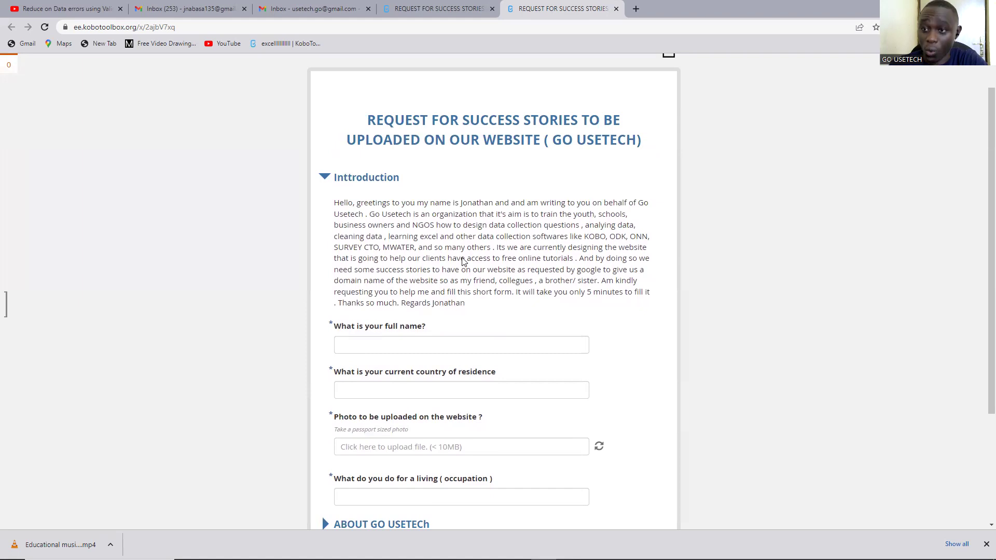
scroll(464, 259, down, 3)
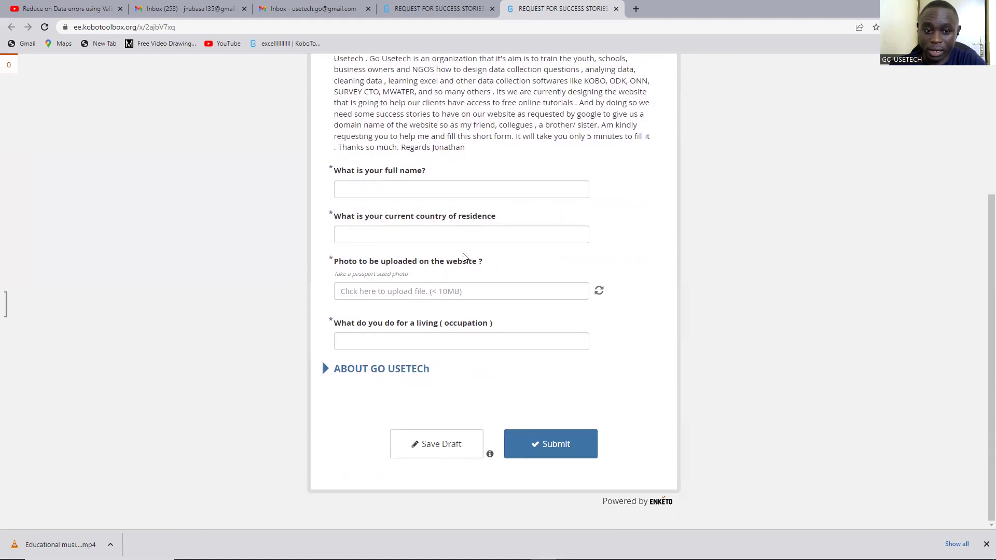
click(348, 367)
scroll(437, 326, down, 3)
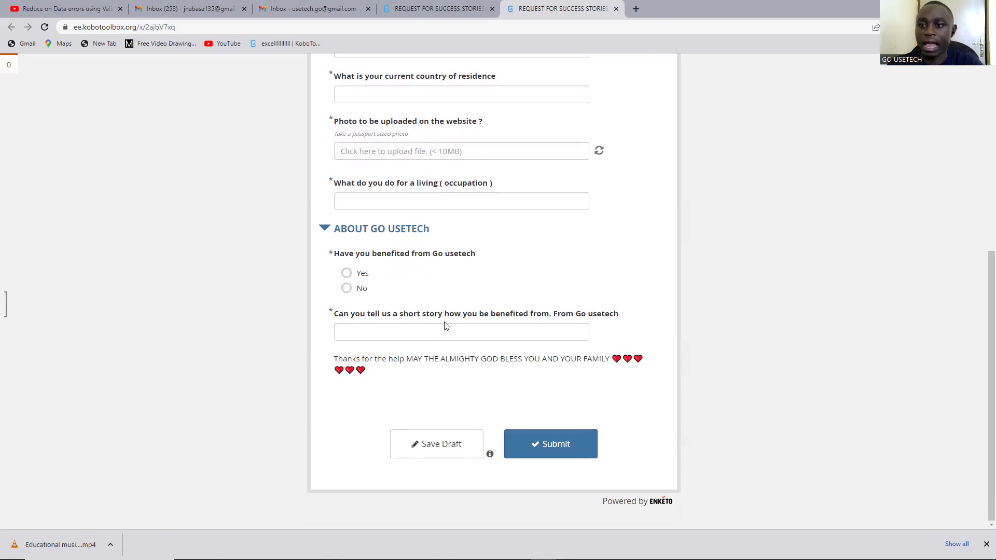
scroll(502, 299, up, 4)
scroll(502, 300, up, 3)
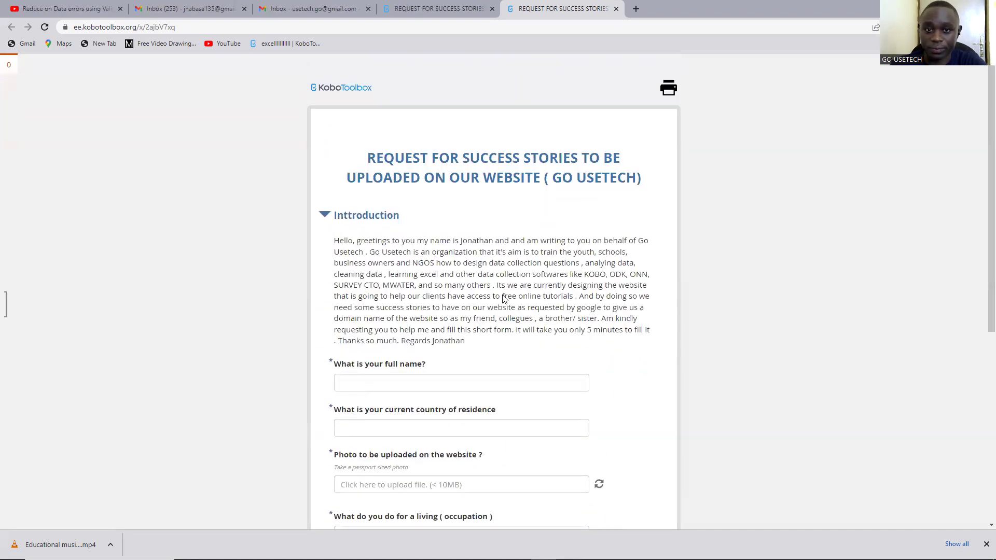
Finish reviewing the expanded groups and return to the KoboToolbox project tab
scroll(563, 192, down, 2)
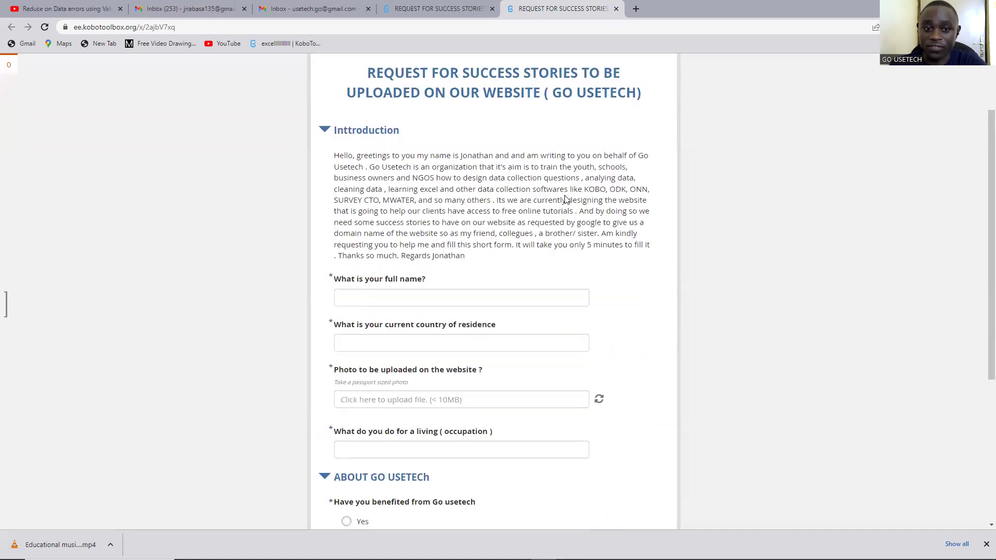
scroll(565, 200, down, 3)
scroll(558, 185, up, 2)
scroll(449, 157, up, 3)
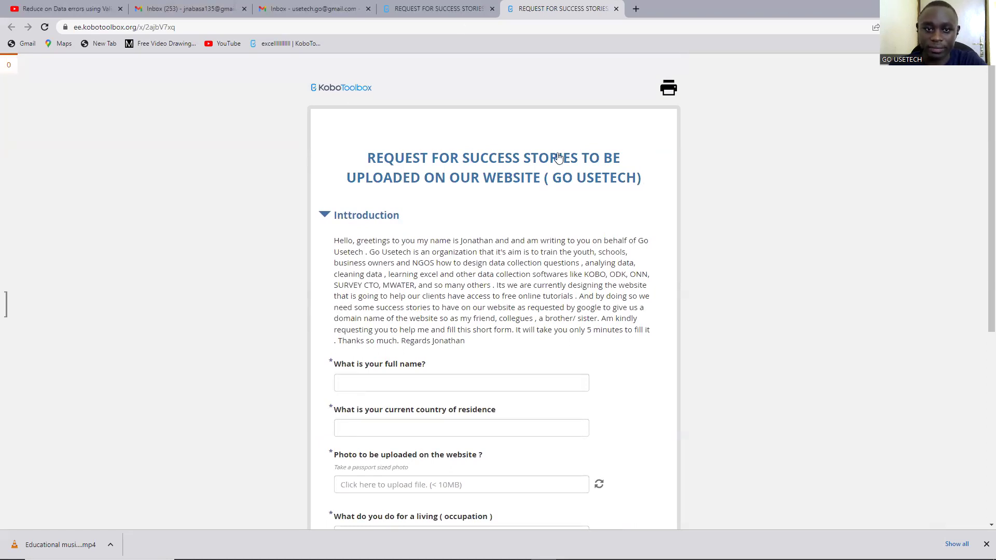
key(ctrl+Page_Up)
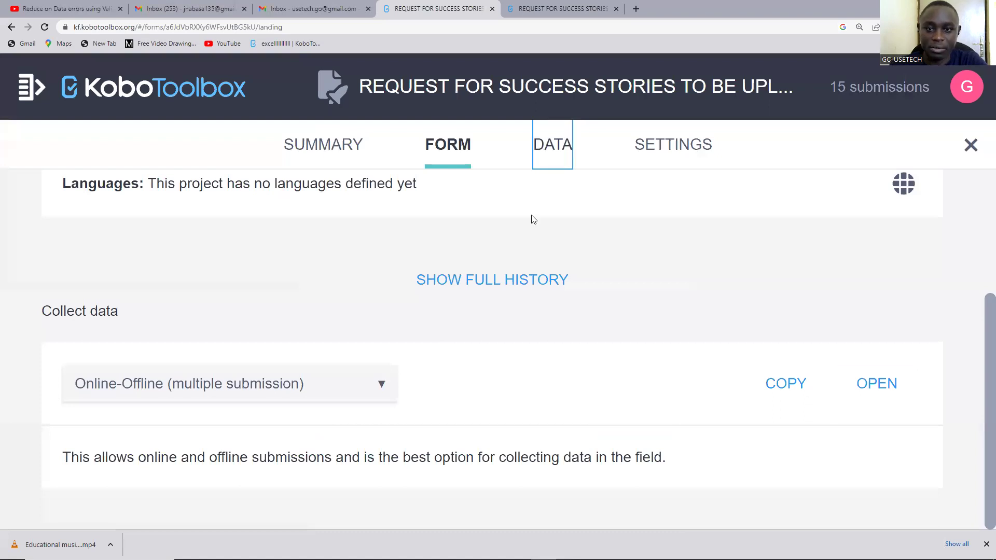
Go back to the form page, edit it in Form Builder, and view the Introduction group's settings
key(alt+Left)
click(453, 150)
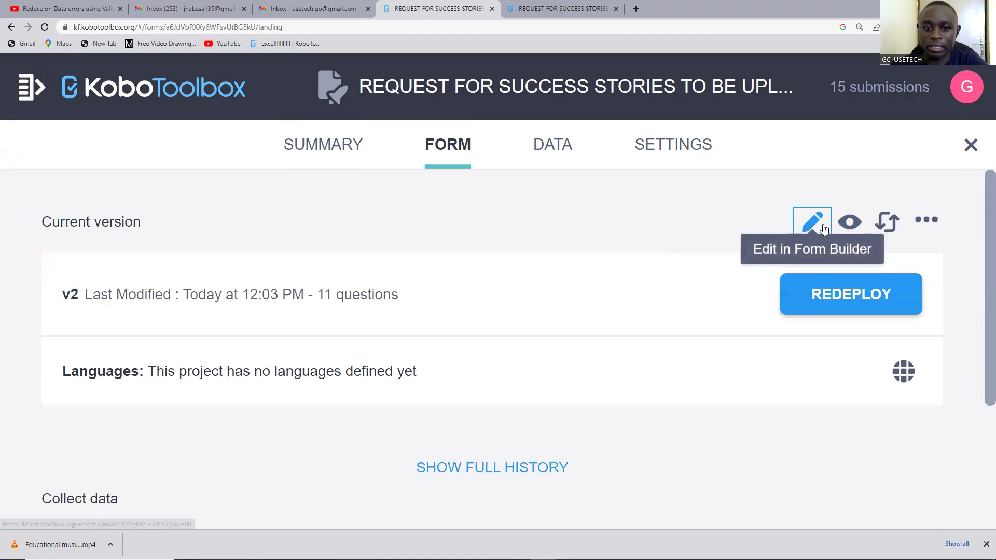
click(824, 229)
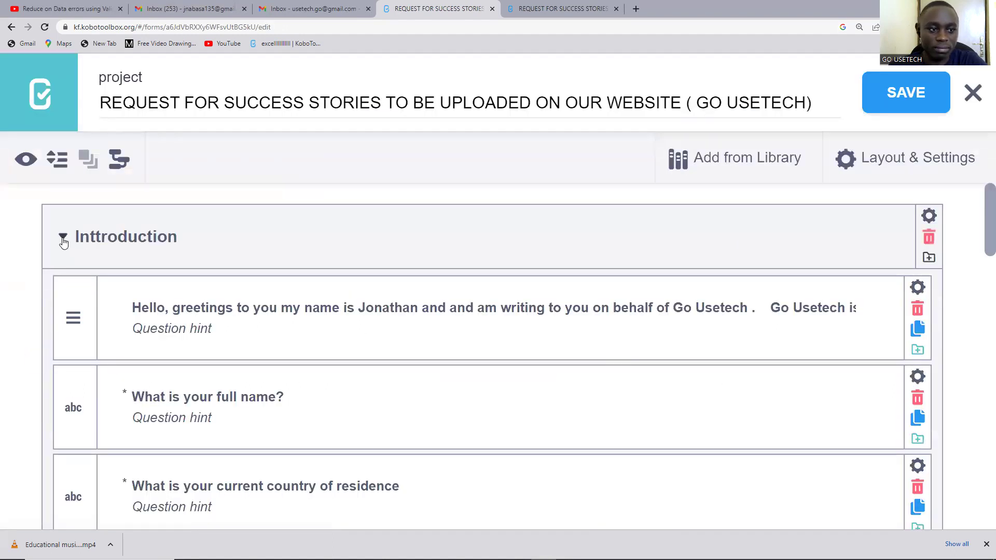
click(62, 237)
click(938, 222)
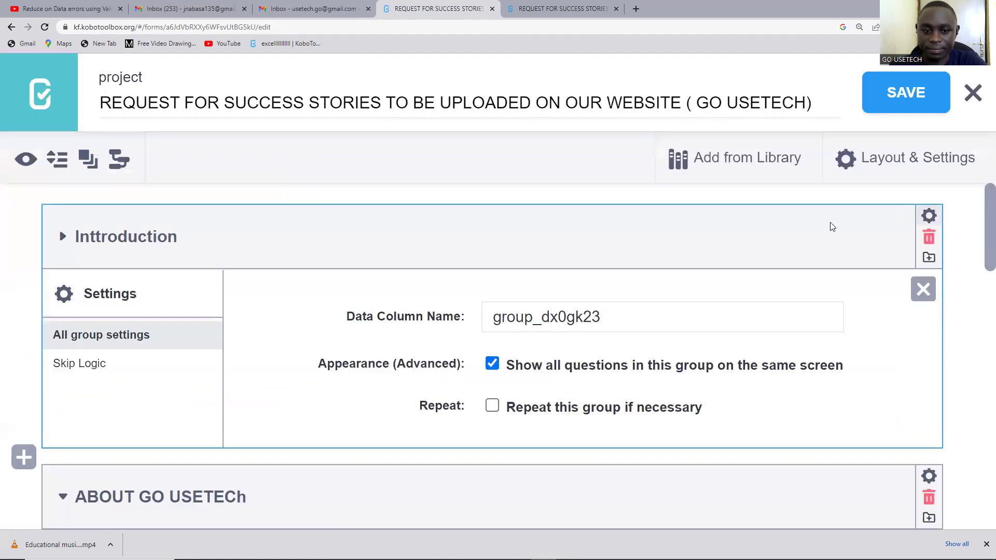